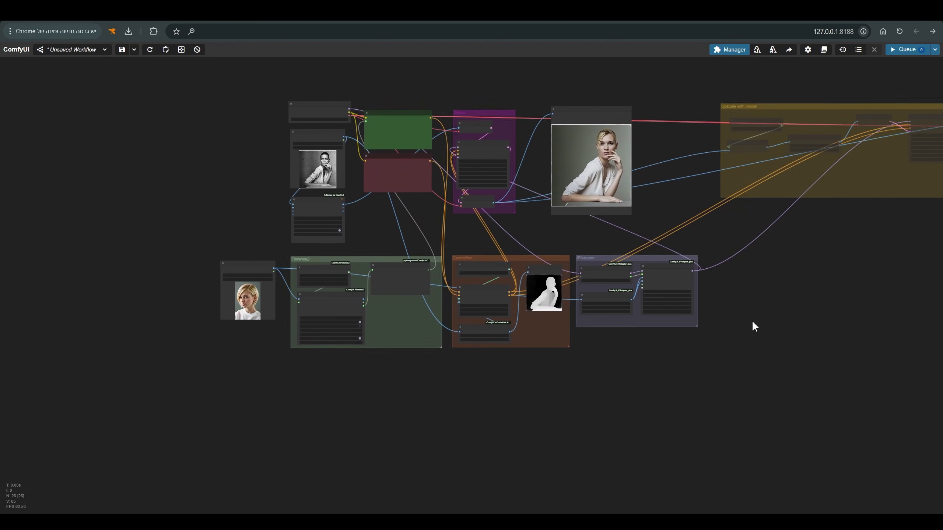
Reposition the Florence2 group and Load Image node and centre the Florence2 nodes.
{"action": "scroll", "coordinate": [252, 297], "scroll_direction": "up", "scroll_amount": 2}
{"action": "scroll", "coordinate": [297, 299], "scroll_direction": "up", "scroll_amount": 6}
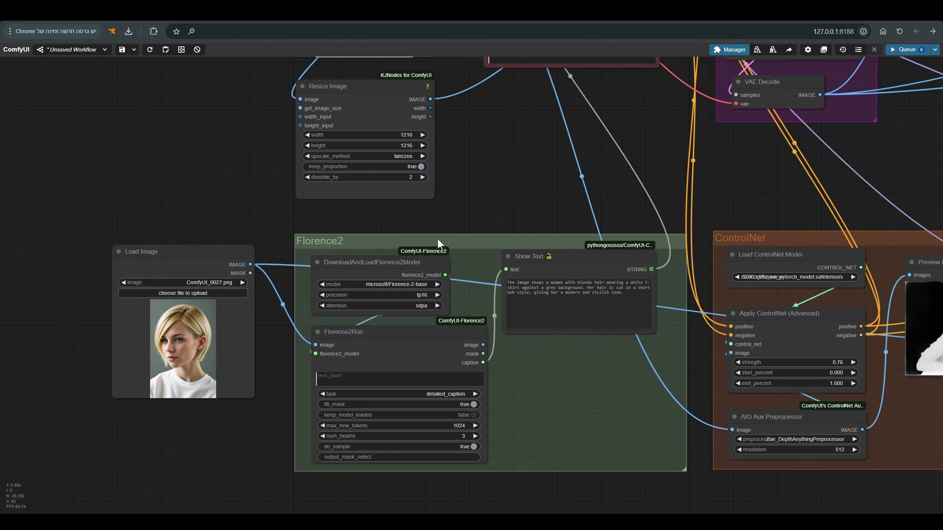
{"action": "left_click_drag", "start_coordinate": [437, 237], "coordinate": [426, 234]}
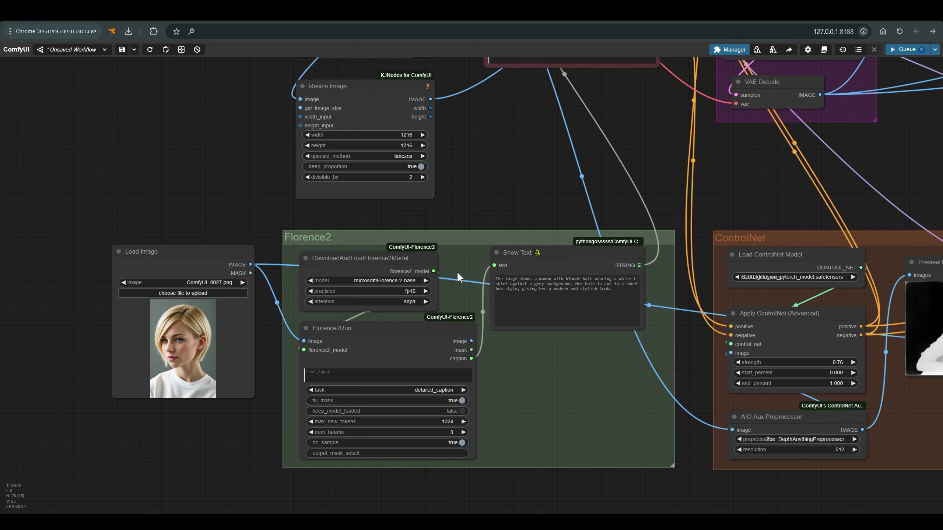
{"action": "left_click_drag", "start_coordinate": [176, 257], "coordinate": [174, 251]}
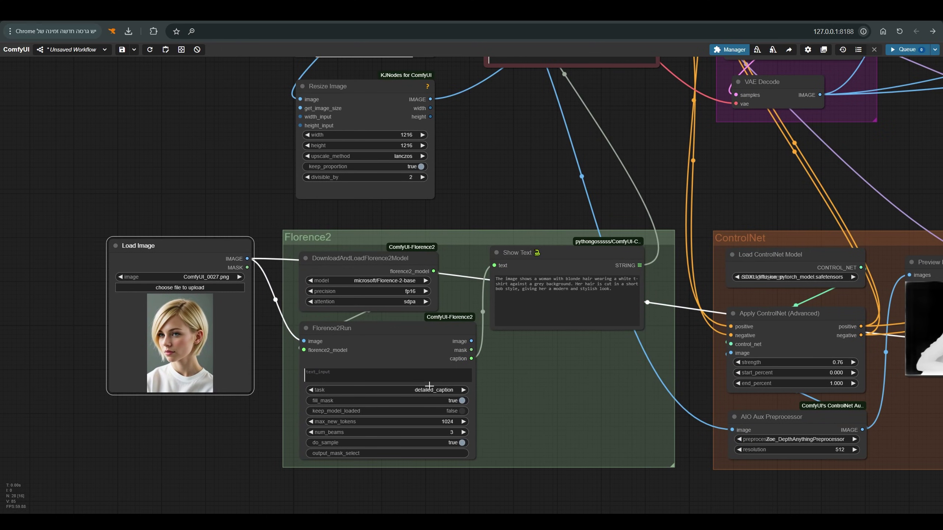
{"action": "scroll", "coordinate": [504, 405], "scroll_direction": "up", "scroll_amount": 2}
{"action": "left_click_drag", "start_coordinate": [495, 488], "coordinate": [499, 357]}
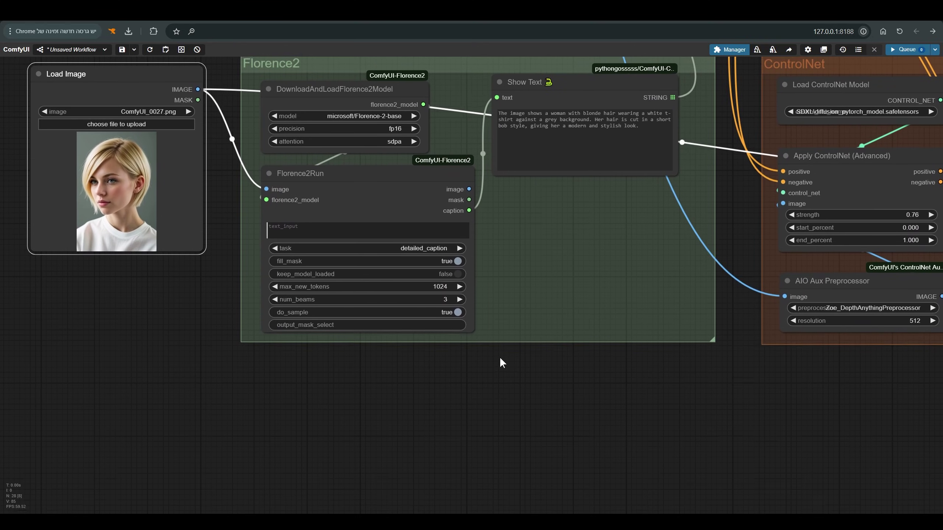
Switch the Florence2 task to caption and generate a short caption in Show Text.
{"action": "triple_click", "coordinate": [617, 131]}
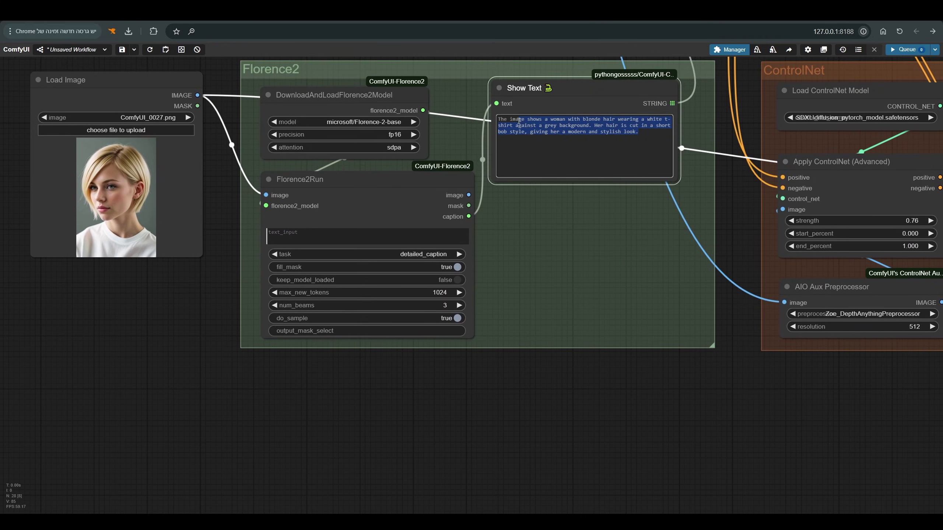
{"action": "left_click", "coordinate": [430, 254]}
{"action": "left_click", "coordinate": [434, 290]}
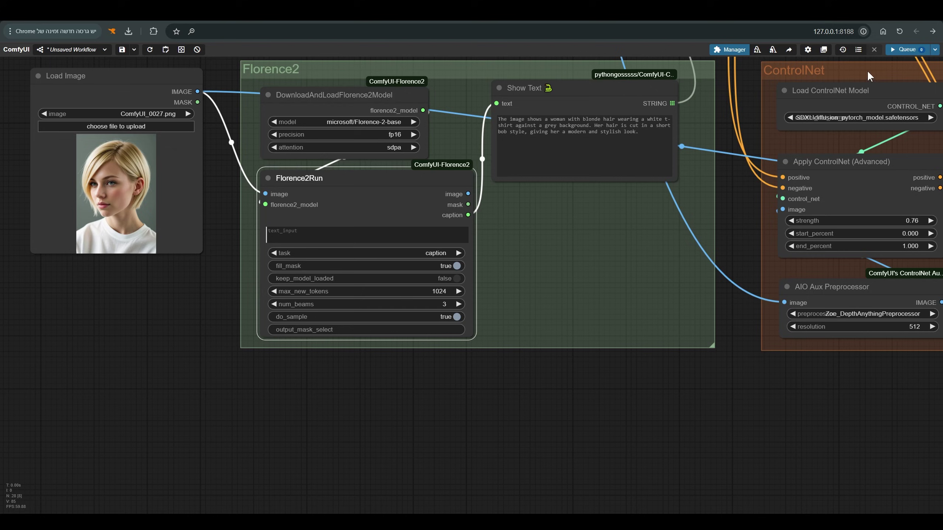
{"action": "left_click", "coordinate": [905, 49]}
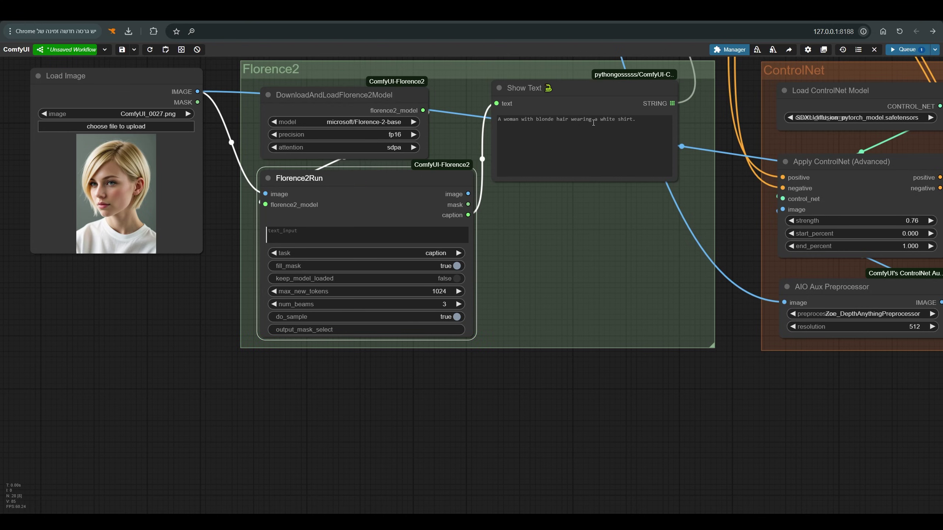
{"action": "left_click_drag", "start_coordinate": [654, 124], "coordinate": [493, 121]}
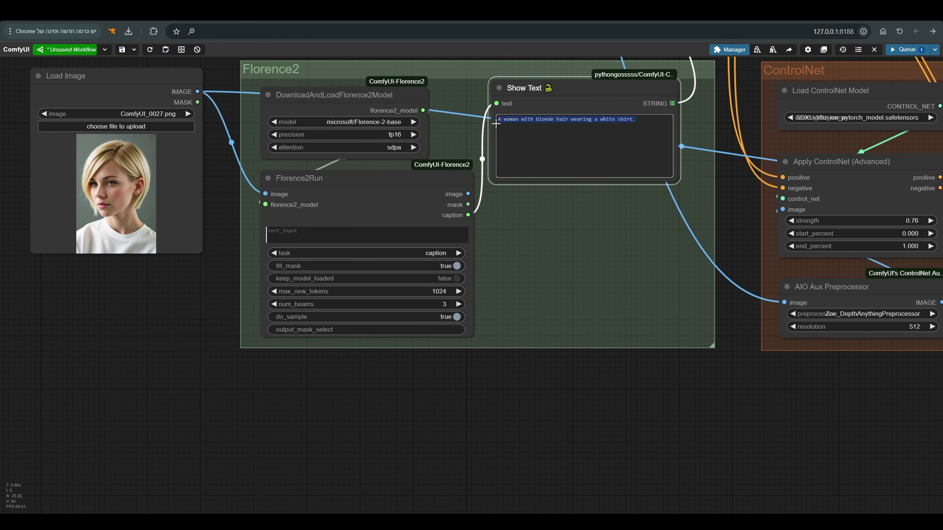
Set the Florence2 task back to detailed_caption and regenerate the longer portrait description.
{"action": "scroll", "coordinate": [559, 96], "scroll_direction": "up", "scroll_amount": 1}
{"action": "scroll", "coordinate": [559, 95], "scroll_direction": "up", "scroll_amount": 3}
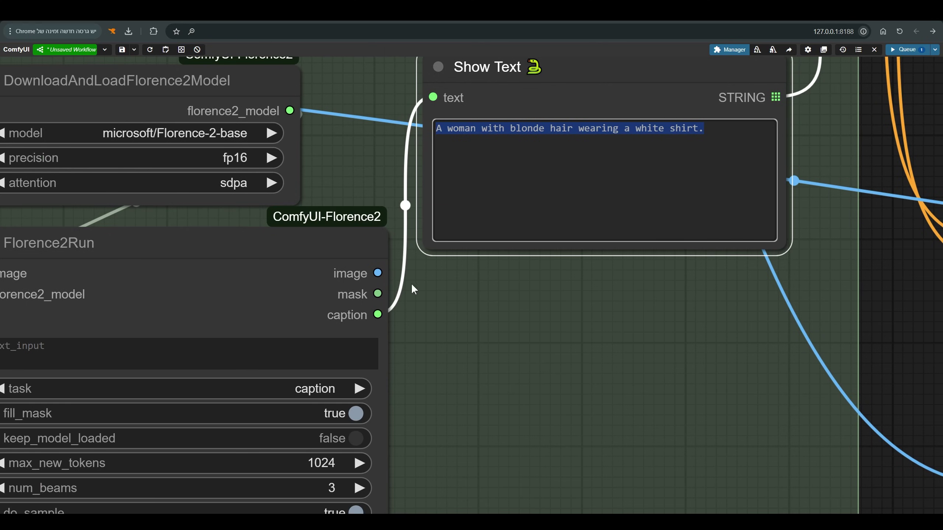
{"action": "left_click", "coordinate": [319, 389]}
{"action": "left_click", "coordinate": [320, 431]}
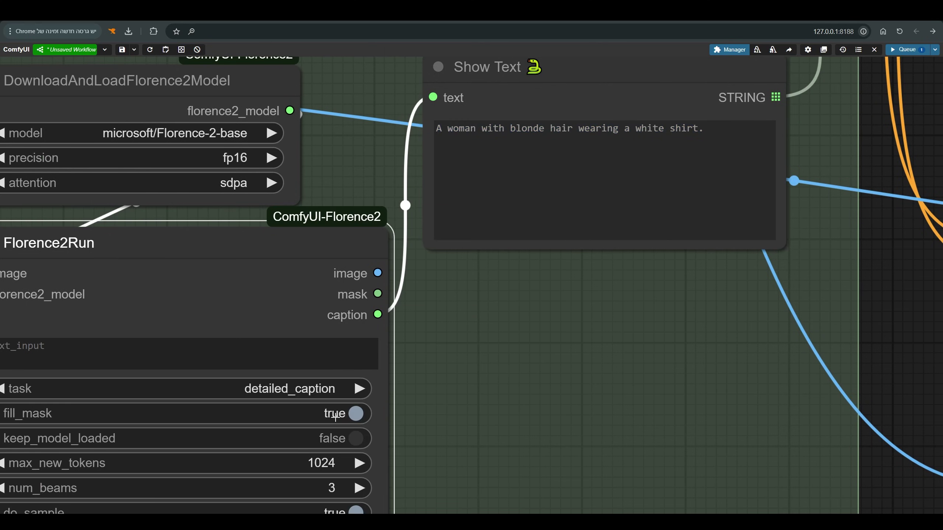
{"action": "left_click", "coordinate": [907, 50]}
{"action": "scroll", "coordinate": [800, 110], "scroll_direction": "up", "scroll_amount": 1}
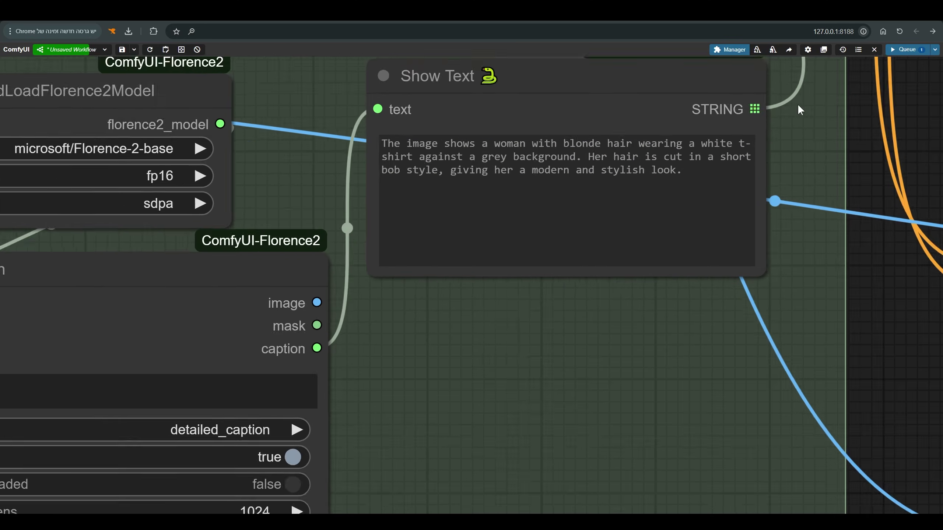
{"action": "scroll", "coordinate": [800, 109], "scroll_direction": "up", "scroll_amount": 1}
Rerun Florence2 with more_detailed_caption for a close-up portrait description mentioning bangs and soft lighting.
{"action": "left_click_drag", "start_coordinate": [741, 189], "coordinate": [329, 133]}
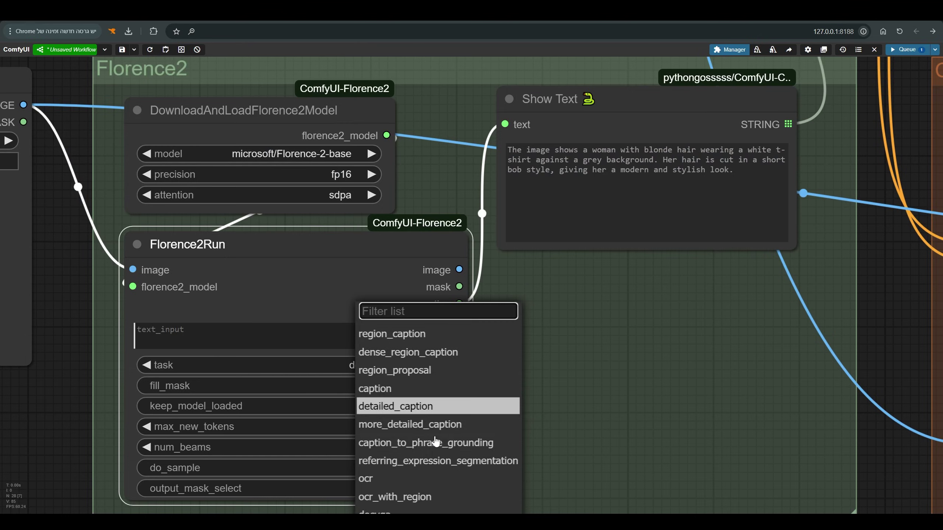
{"action": "left_click", "coordinate": [425, 424]}
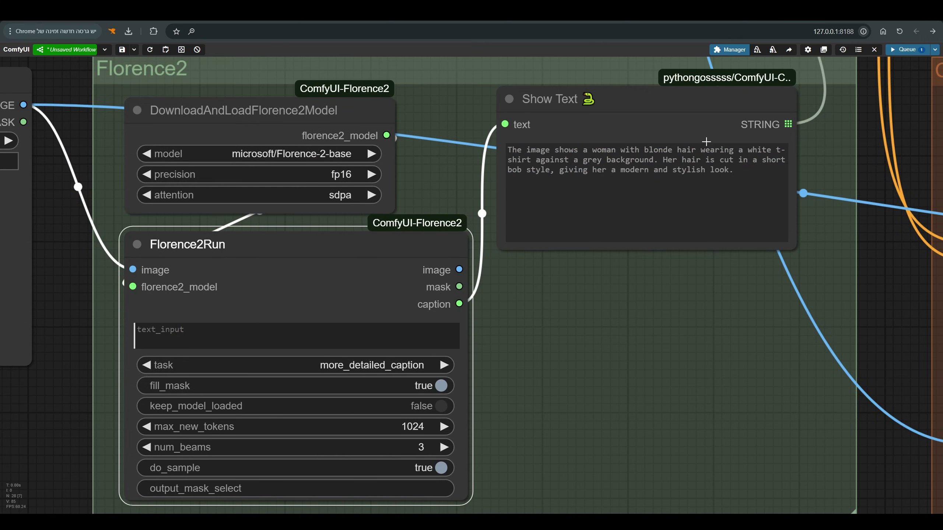
{"action": "left_click", "coordinate": [895, 48]}
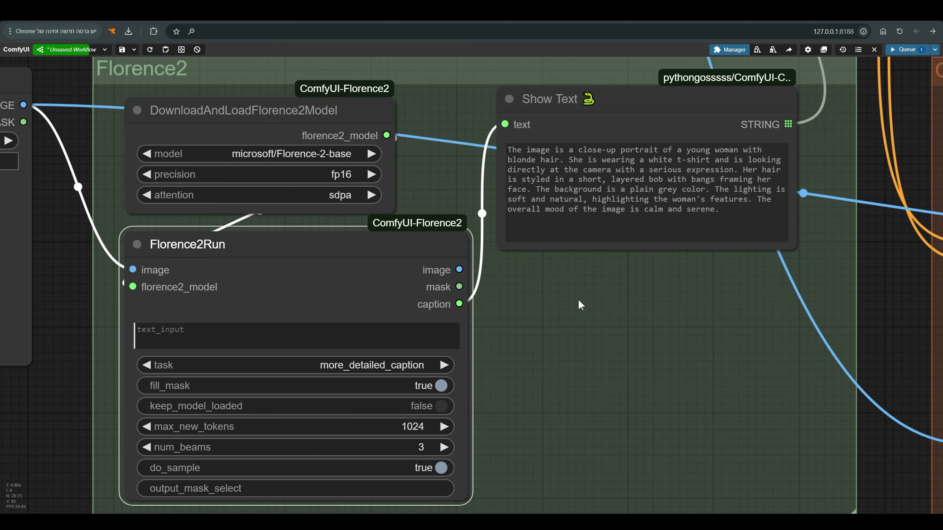
{"action": "left_click_drag", "start_coordinate": [734, 210], "coordinate": [505, 146]}
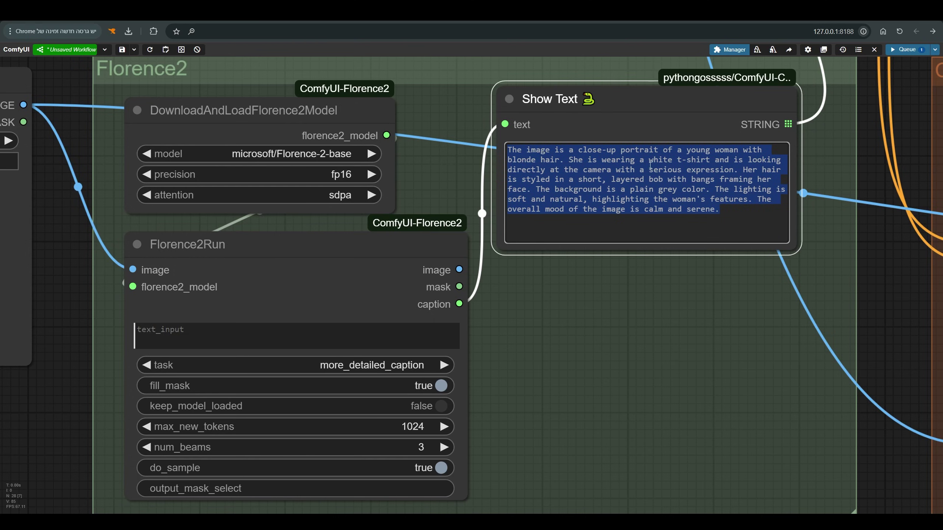
{"action": "left_click", "coordinate": [618, 179]}
{"action": "left_click_drag", "start_coordinate": [507, 149], "coordinate": [734, 206]}
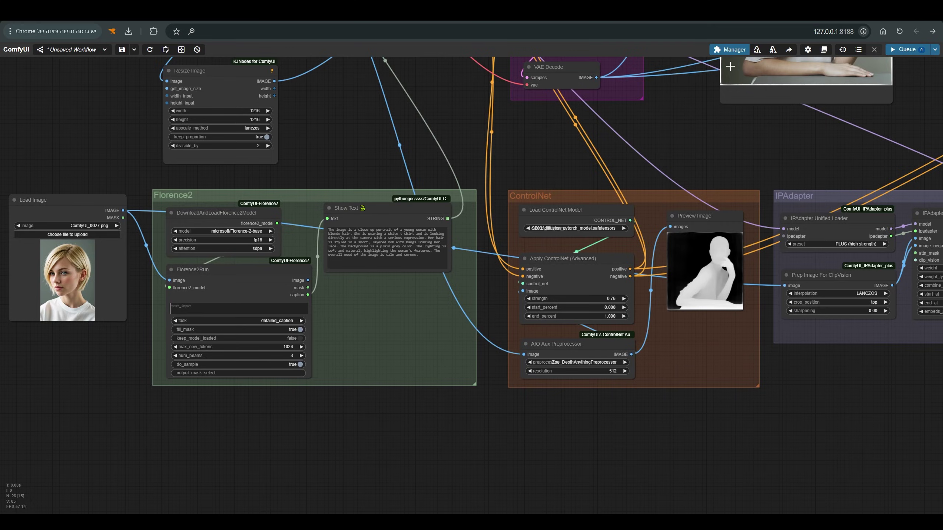
Search the Custom Nodes Manager for 'florence' to locate the ComfyUI-Florence2 package.
{"action": "left_click", "coordinate": [728, 50]}
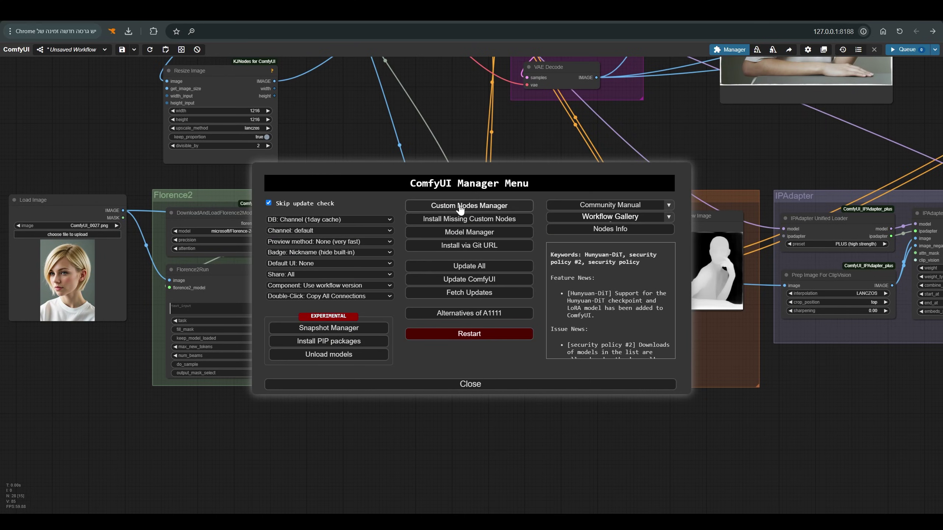
{"action": "left_click", "coordinate": [509, 206]}
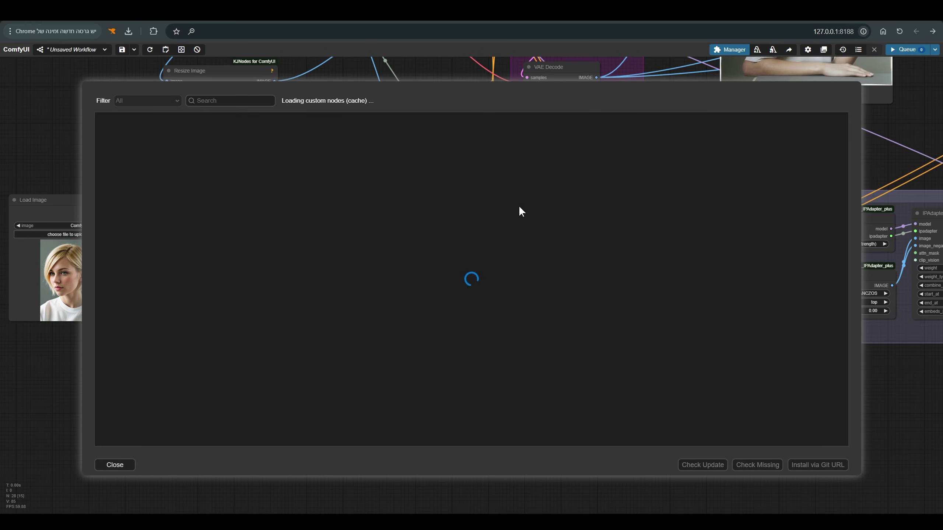
{"action": "left_click", "coordinate": [242, 103]}
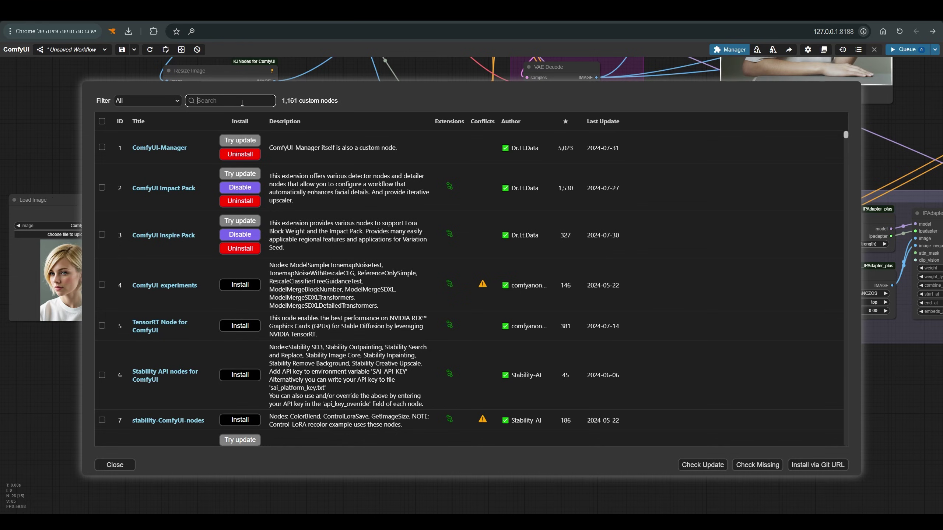
{"action": "type", "text": "florenc"}
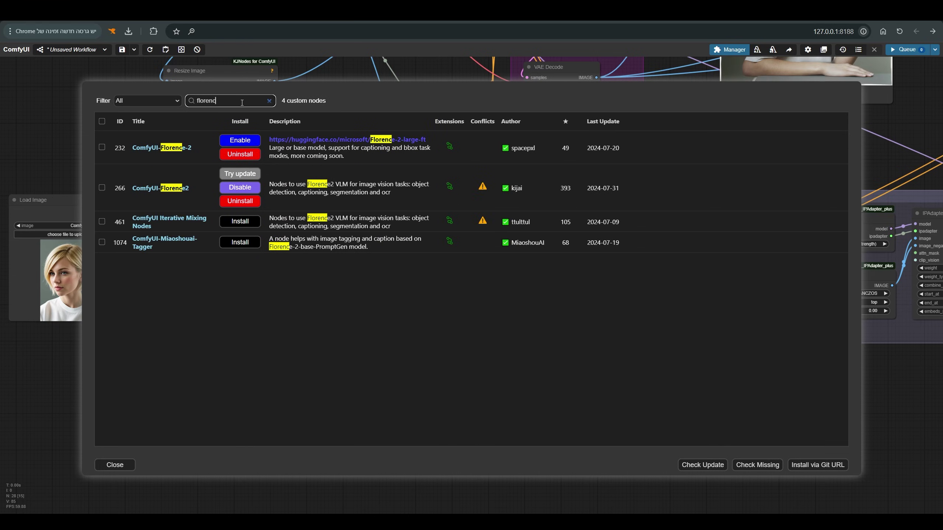
{"action": "type", "text": "e"}
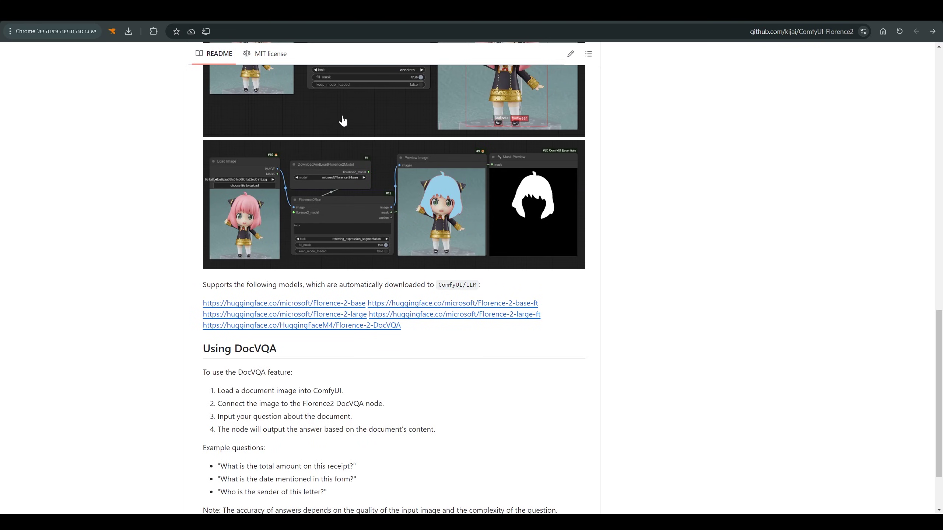
{"action": "scroll", "coordinate": [343, 121], "scroll_direction": "up", "scroll_amount": 20}
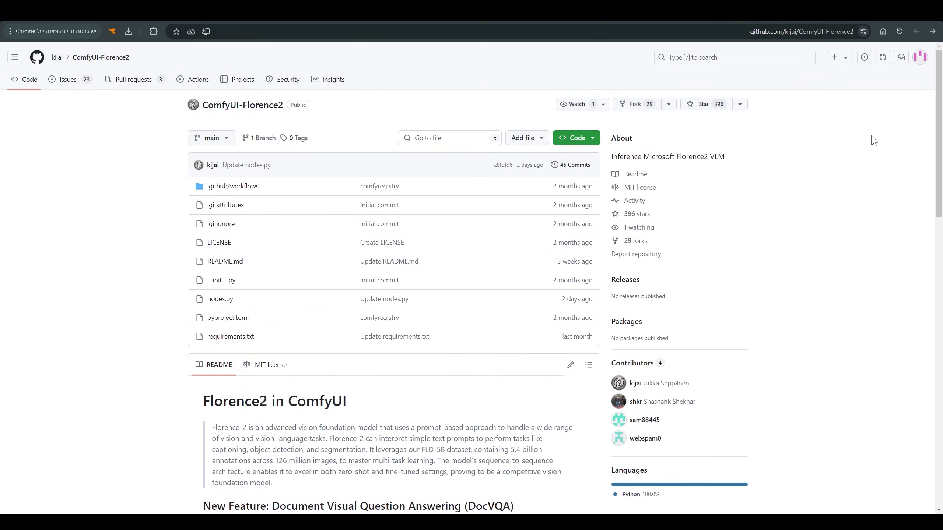
Highlight the README's supported Florence-2 model links and their auto-download to ComfyUI/LLM.
{"action": "scroll", "coordinate": [840, 177], "scroll_direction": "down", "scroll_amount": 6}
{"action": "scroll", "coordinate": [840, 178], "scroll_direction": "down", "scroll_amount": 17}
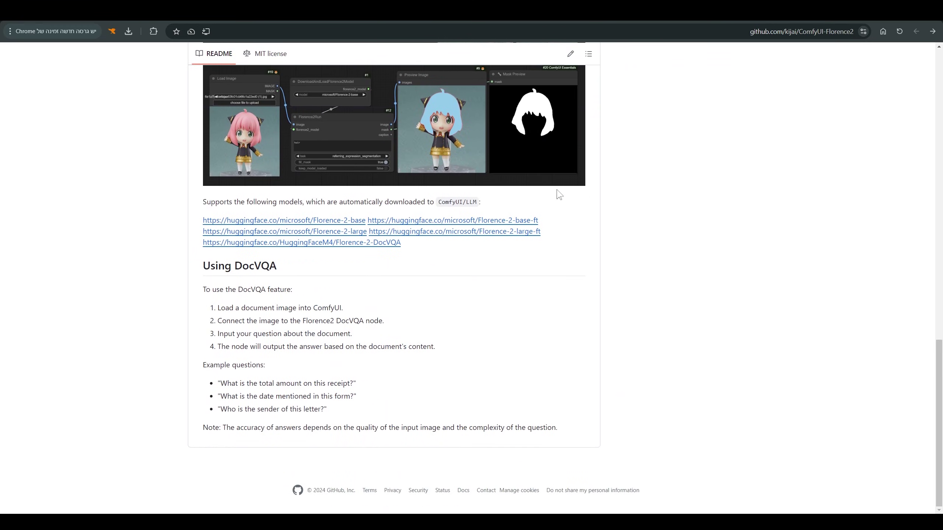
{"action": "left_click_drag", "start_coordinate": [454, 253], "coordinate": [210, 221]}
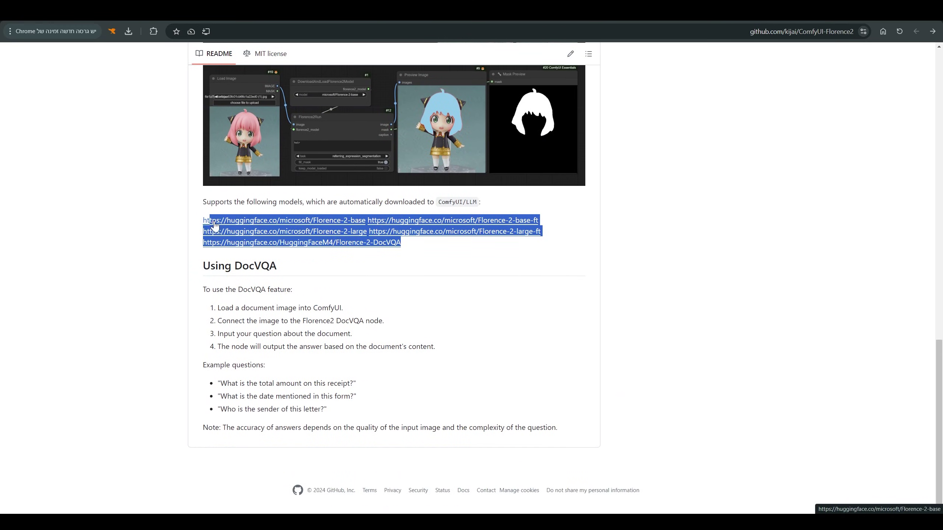
{"action": "left_click_drag", "start_coordinate": [481, 203], "coordinate": [202, 207]}
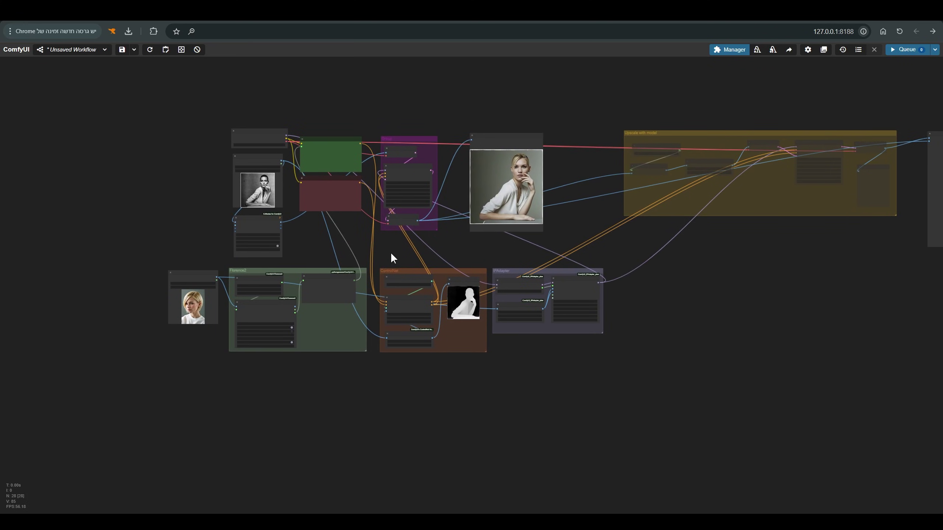
{"action": "scroll", "coordinate": [388, 250], "scroll_direction": "up", "scroll_amount": 3}
{"action": "scroll", "coordinate": [367, 251], "scroll_direction": "up", "scroll_amount": 1}
{"action": "left_click_drag", "start_coordinate": [254, 219], "coordinate": [303, 267]}
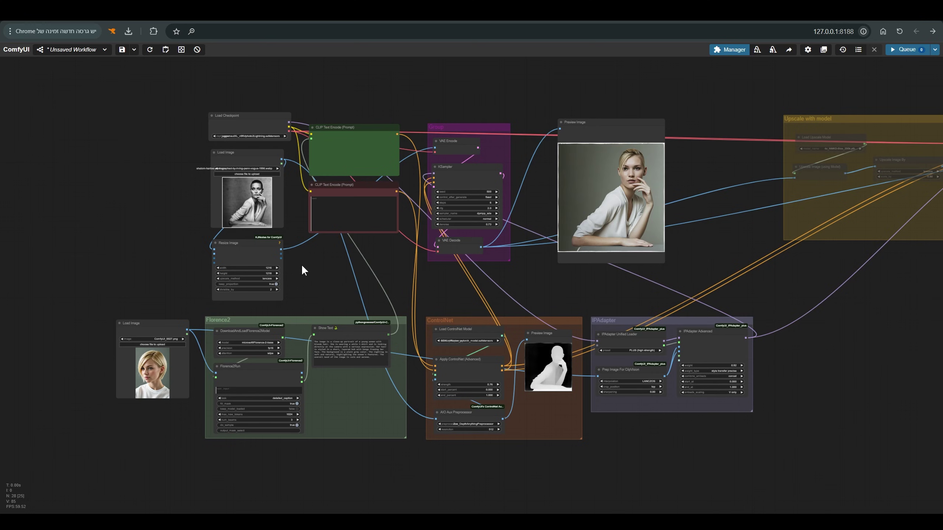
{"action": "scroll", "coordinate": [221, 193], "scroll_direction": "up", "scroll_amount": 10}
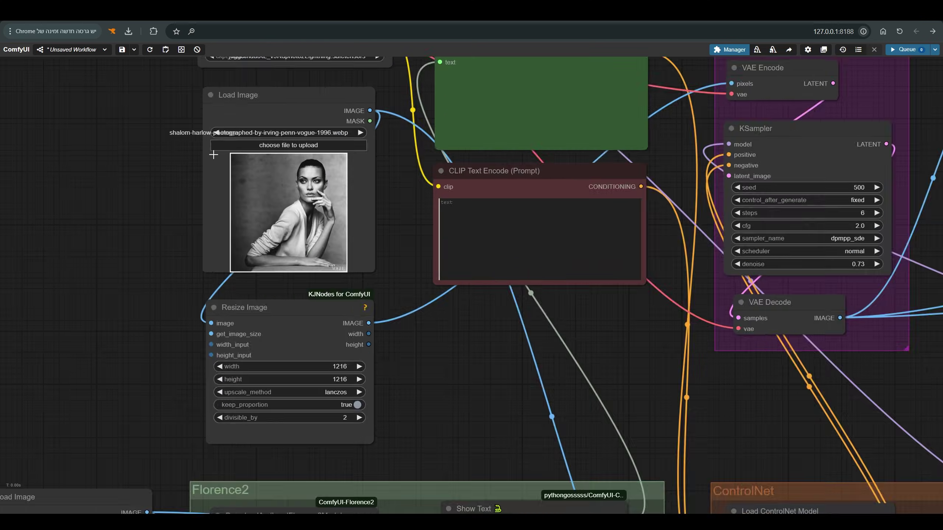
{"action": "scroll", "coordinate": [305, 172], "scroll_direction": "up", "scroll_amount": 2}
{"action": "scroll", "coordinate": [347, 219], "scroll_direction": "up", "scroll_amount": 4}
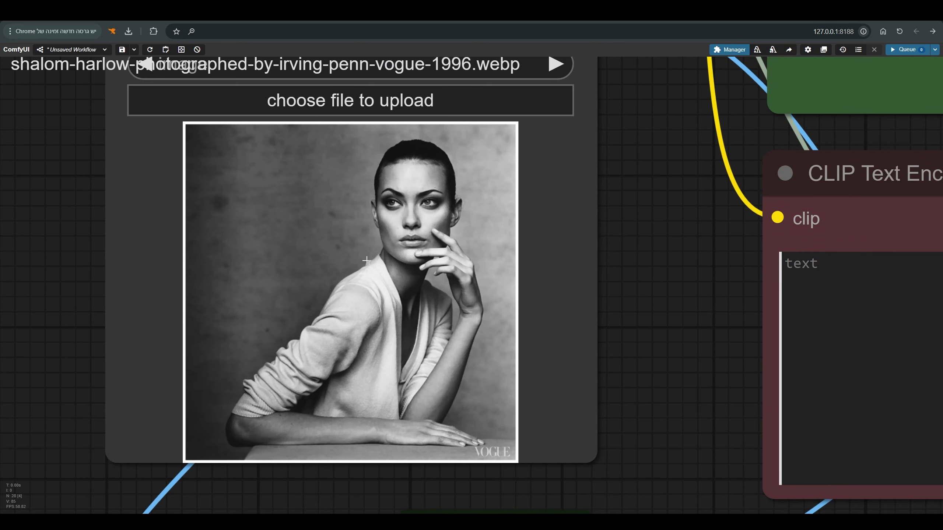
{"action": "scroll", "coordinate": [366, 261], "scroll_direction": "down", "scroll_amount": 16}
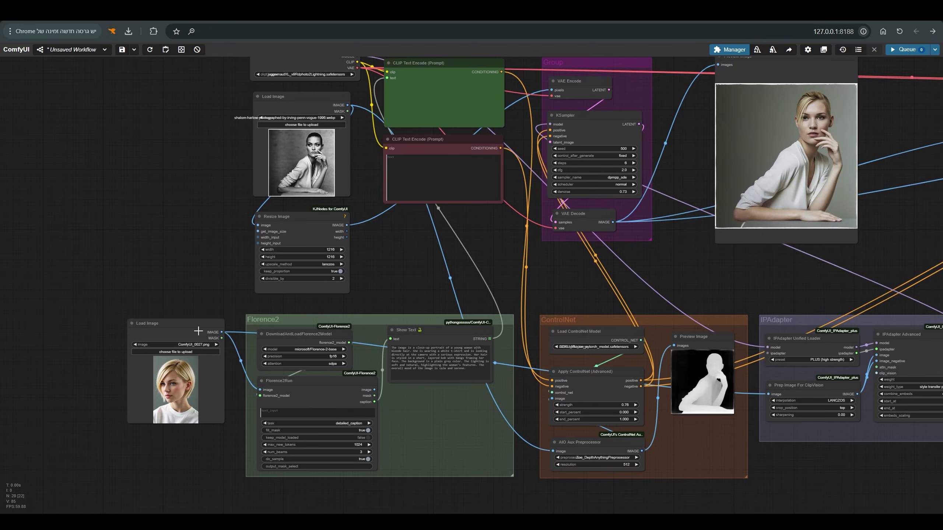
{"action": "left_click", "coordinate": [182, 330]}
{"action": "scroll", "coordinate": [113, 397], "scroll_direction": "up", "scroll_amount": 4}
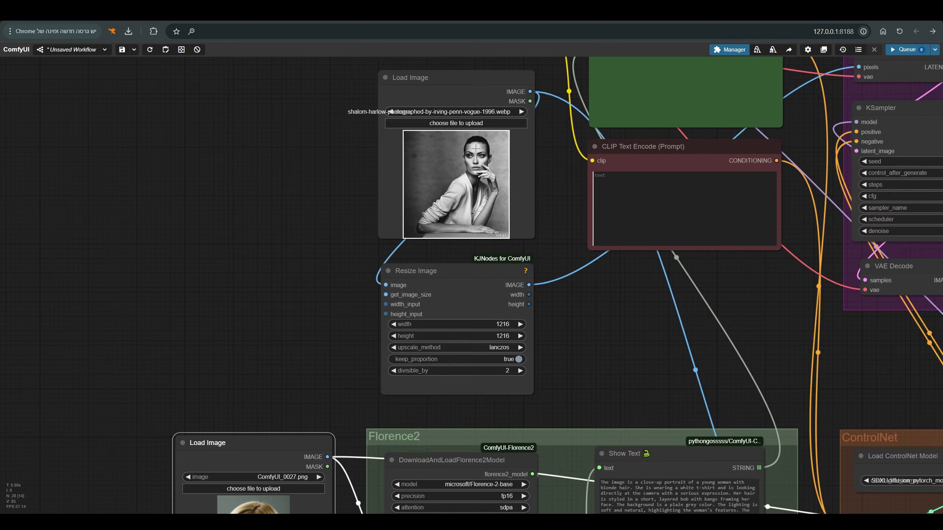
{"action": "scroll", "coordinate": [479, 145], "scroll_direction": "up", "scroll_amount": 4}
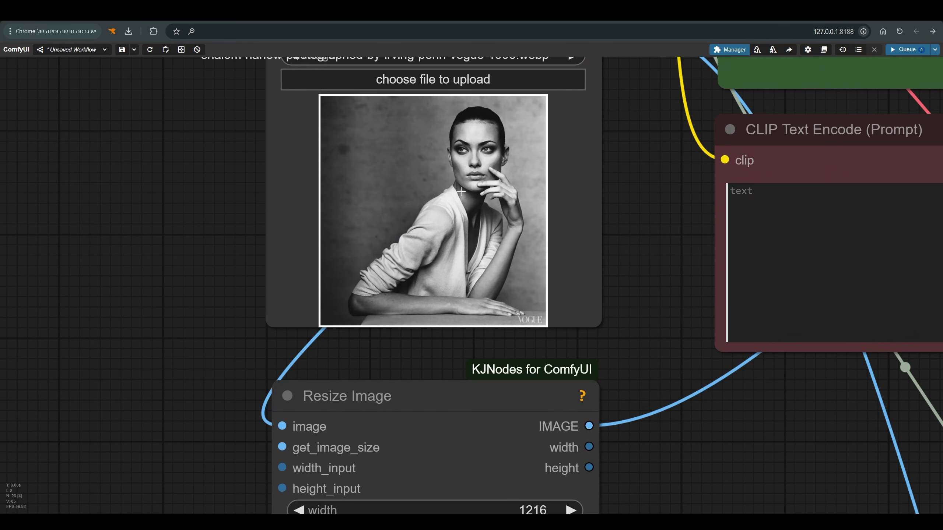
{"action": "scroll", "coordinate": [259, 224], "scroll_direction": "down", "scroll_amount": 11}
{"action": "scroll", "coordinate": [259, 223], "scroll_direction": "up", "scroll_amount": 1}
{"action": "left_click", "coordinate": [259, 223]}
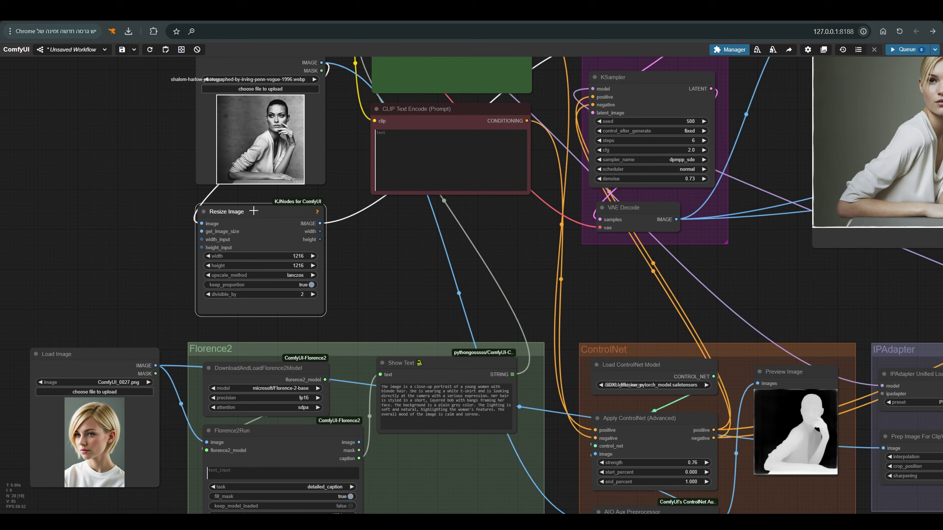
{"action": "scroll", "coordinate": [278, 282], "scroll_direction": "up", "scroll_amount": 5}
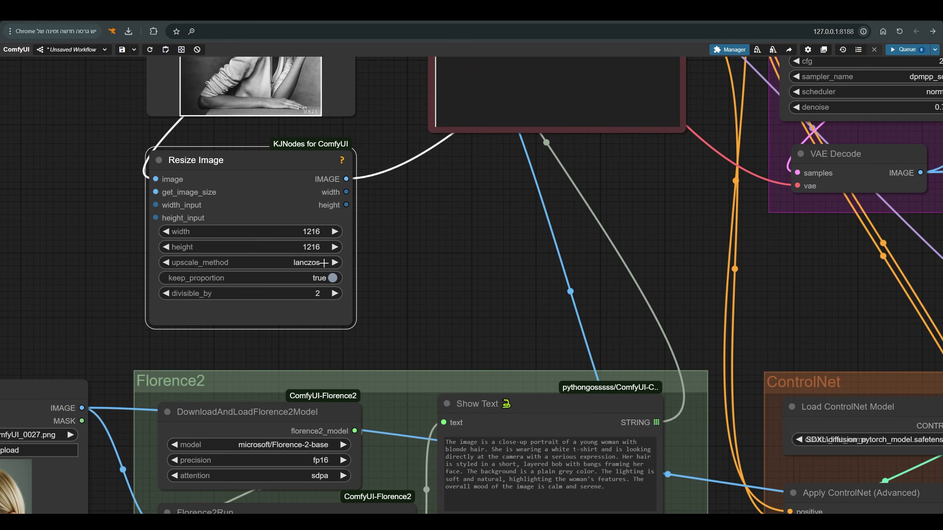
{"action": "left_click_drag", "start_coordinate": [282, 161], "coordinate": [281, 162]}
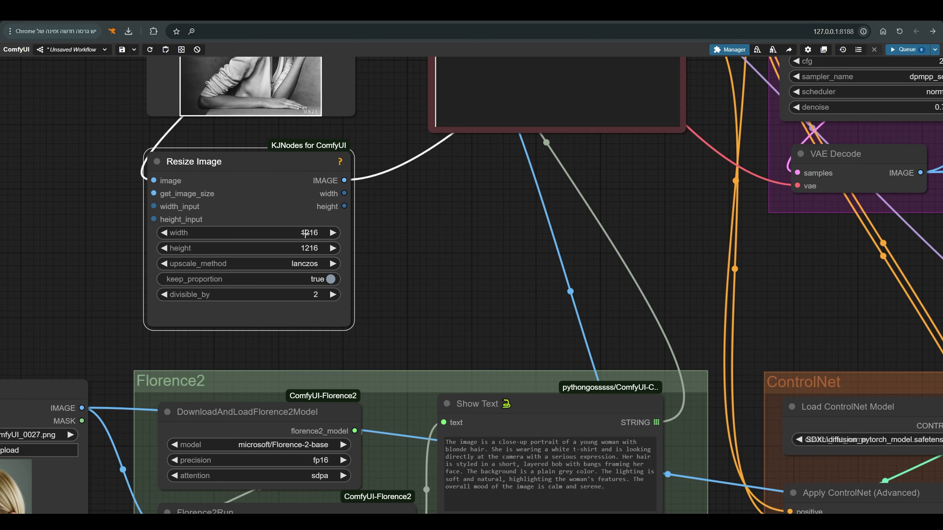
{"action": "scroll", "coordinate": [400, 229], "scroll_direction": "down", "scroll_amount": 5}
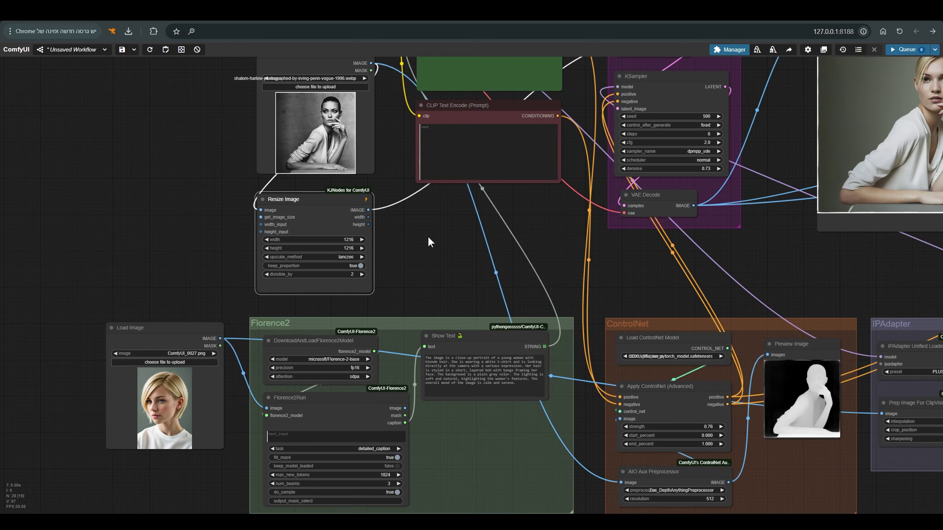
{"action": "left_click_drag", "start_coordinate": [427, 235], "coordinate": [274, 272]}
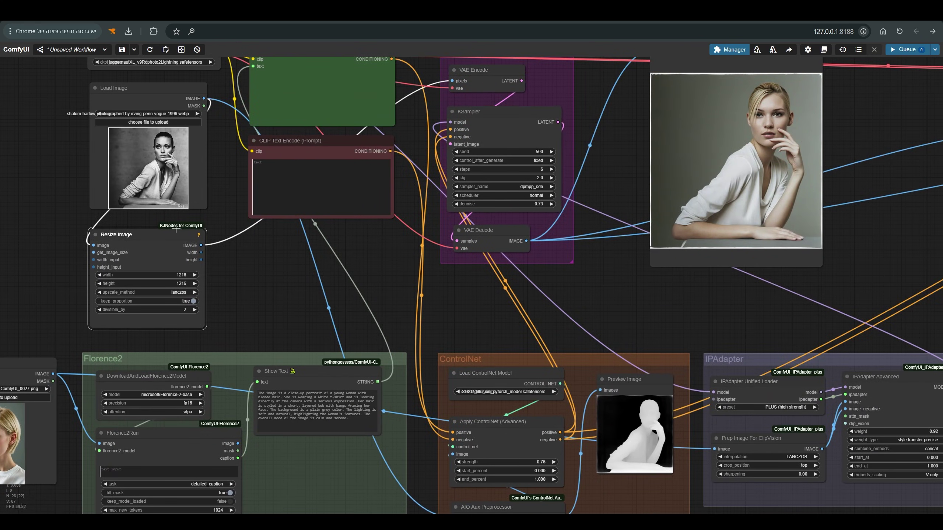
{"action": "scroll", "coordinate": [288, 295], "scroll_direction": "down", "scroll_amount": 2}
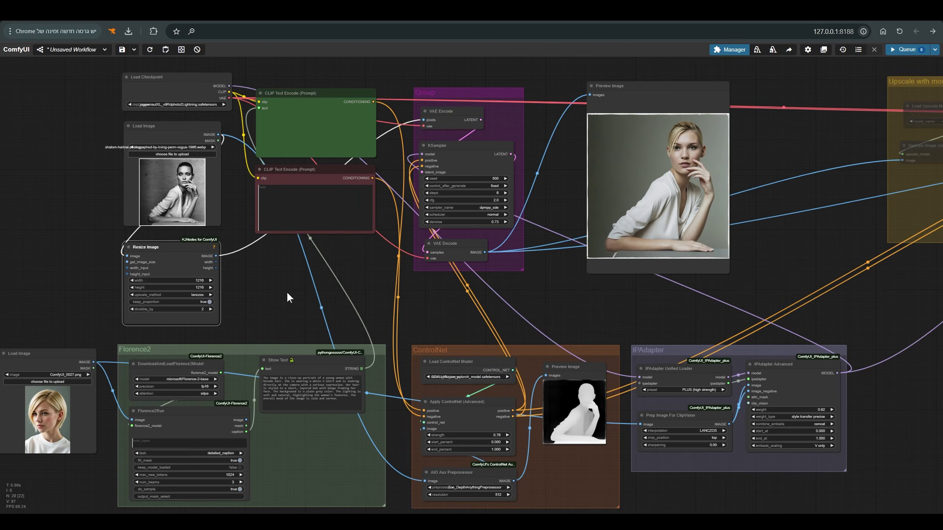
{"action": "left_click_drag", "start_coordinate": [293, 295], "coordinate": [274, 285]}
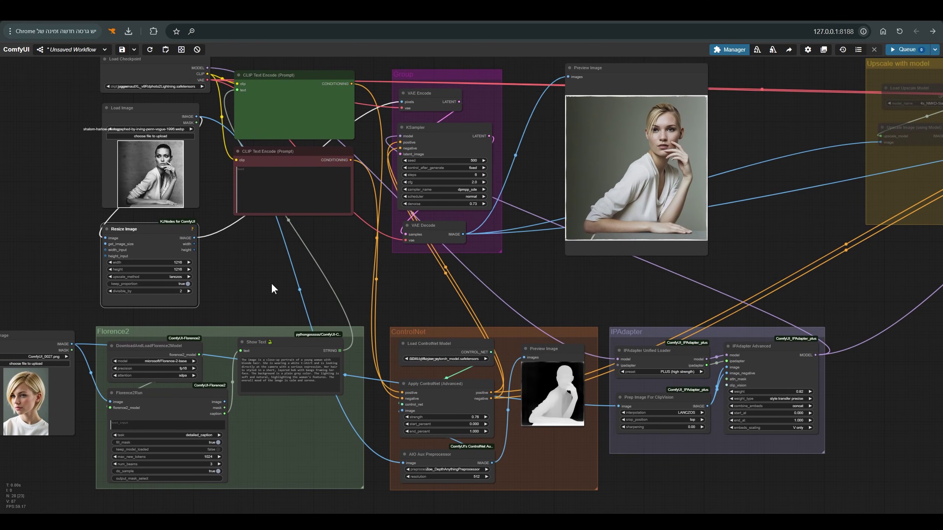
{"action": "left_click_drag", "start_coordinate": [312, 81], "coordinate": [316, 75]}
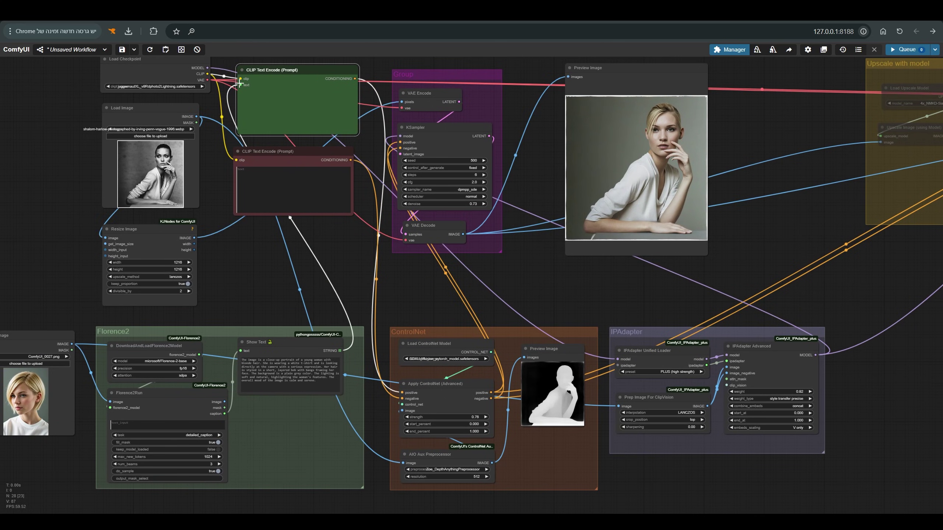
{"action": "left_click_drag", "start_coordinate": [240, 85], "coordinate": [241, 85]}
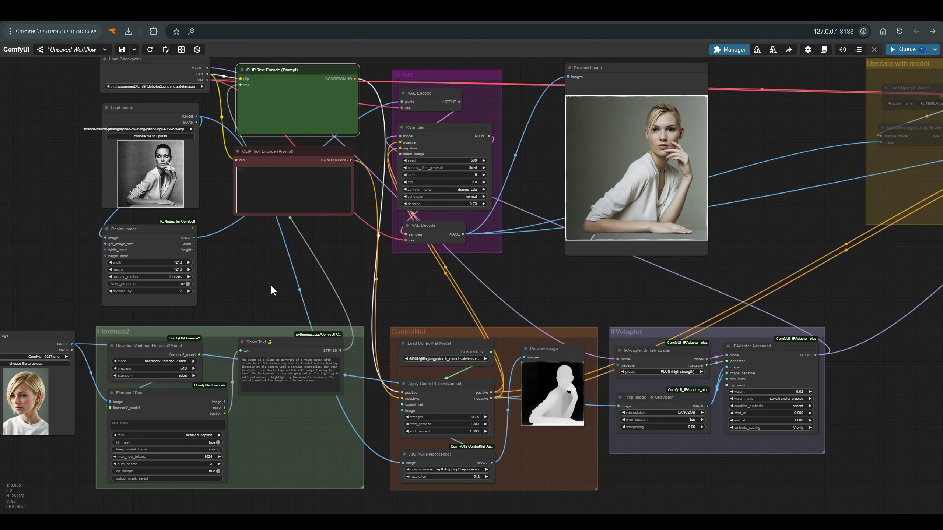
{"action": "scroll", "coordinate": [223, 361], "scroll_direction": "up", "scroll_amount": 8}
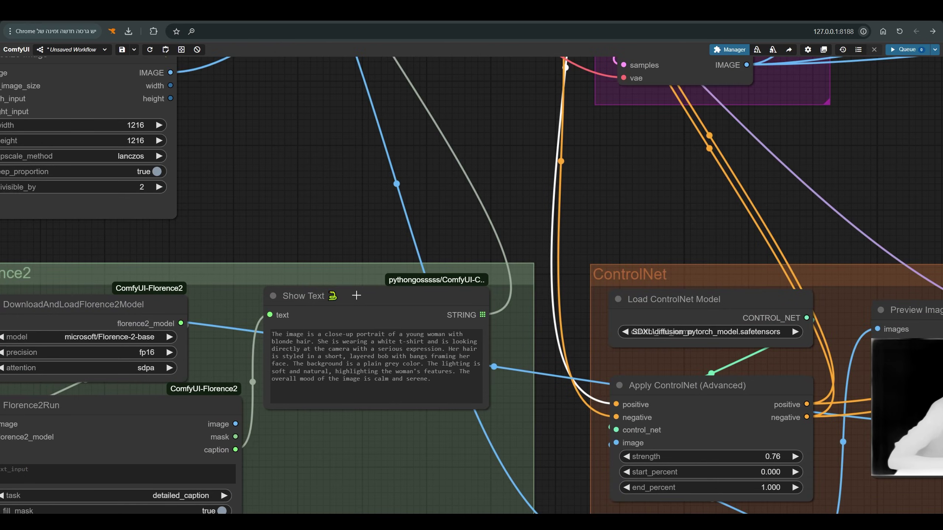
{"action": "scroll", "coordinate": [328, 228], "scroll_direction": "down", "scroll_amount": 5}
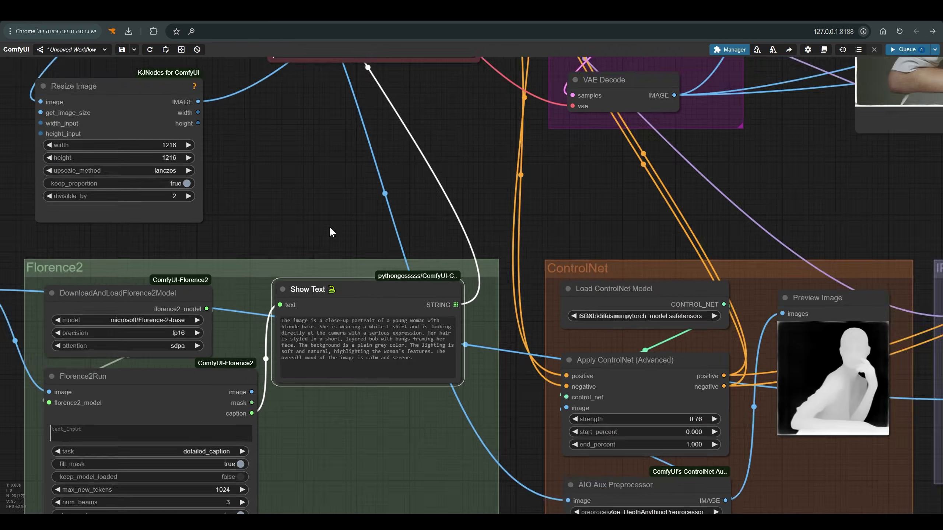
{"action": "left_click_drag", "start_coordinate": [49, 276], "coordinate": [54, 267]}
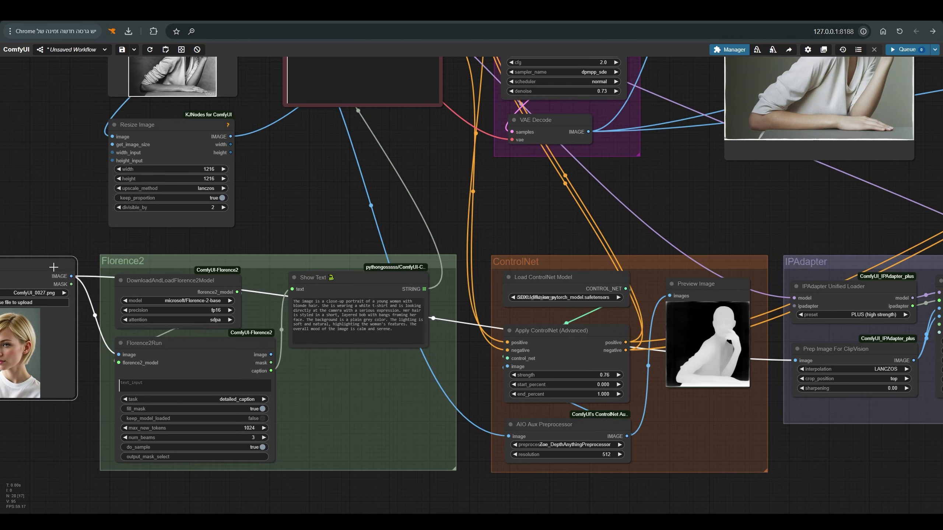
{"action": "scroll", "coordinate": [192, 242], "scroll_direction": "down", "scroll_amount": 5}
{"action": "left_click_drag", "start_coordinate": [262, 221], "coordinate": [254, 312]}
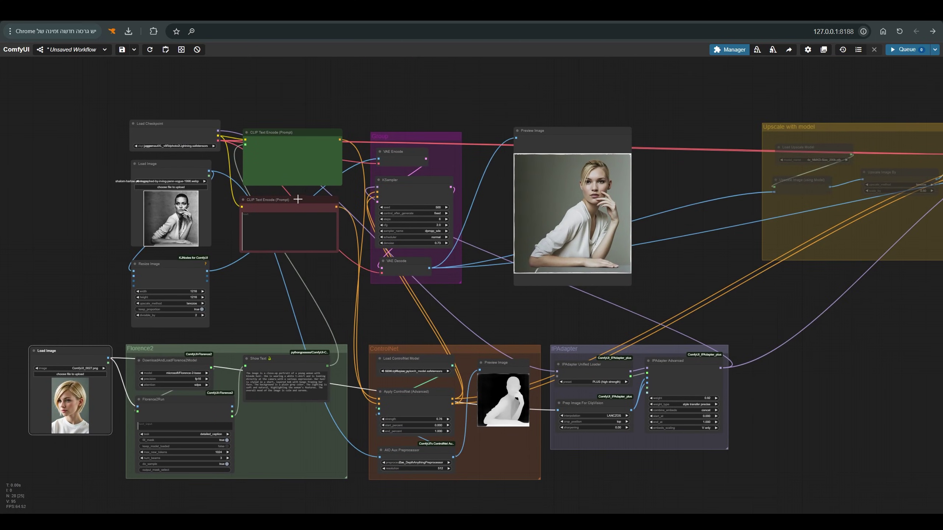
{"action": "left_click_drag", "start_coordinate": [297, 200], "coordinate": [300, 202]}
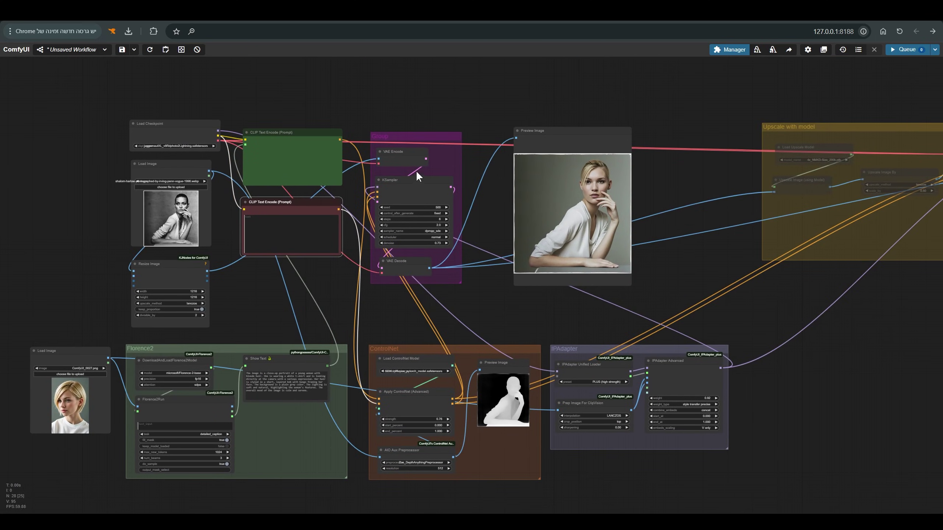
{"action": "scroll", "coordinate": [416, 170], "scroll_direction": "up", "scroll_amount": 8}
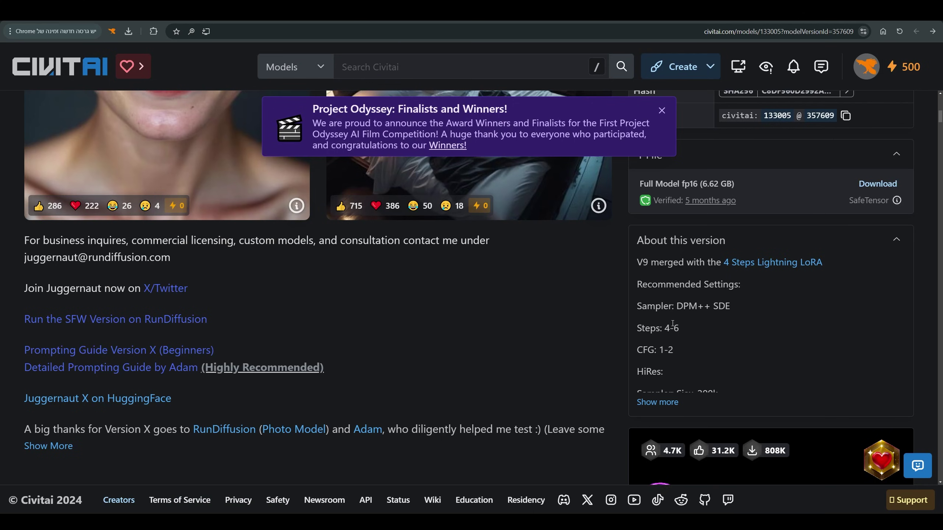
{"action": "left_click_drag", "start_coordinate": [636, 306], "coordinate": [636, 349]}
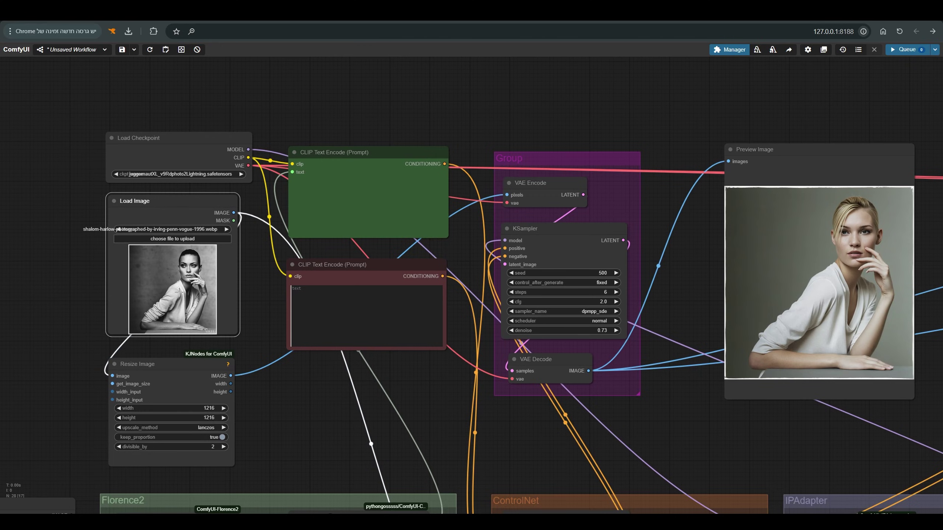
{"action": "left_click_drag", "start_coordinate": [169, 377], "coordinate": [168, 380]}
{"action": "left_click_drag", "start_coordinate": [525, 186], "coordinate": [524, 185]}
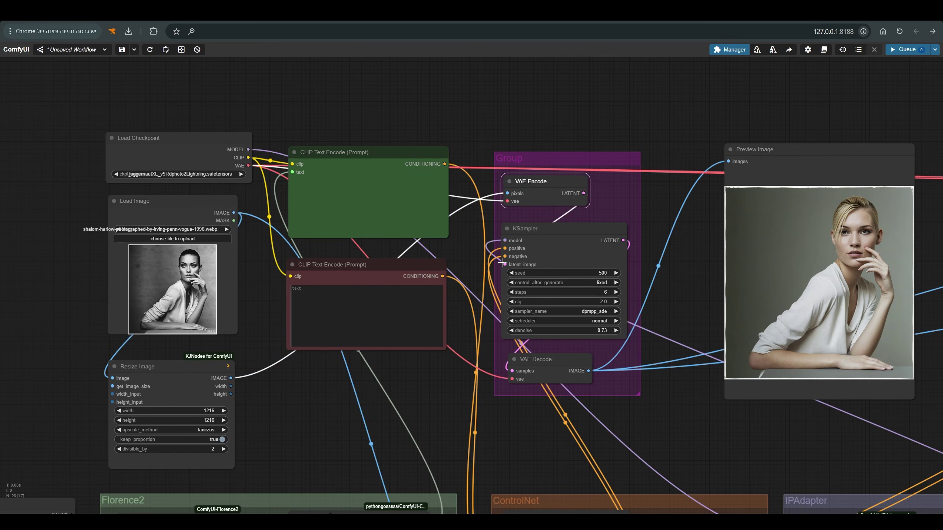
{"action": "left_click", "coordinate": [578, 230]}
{"action": "scroll", "coordinate": [585, 342], "scroll_direction": "up", "scroll_amount": 6}
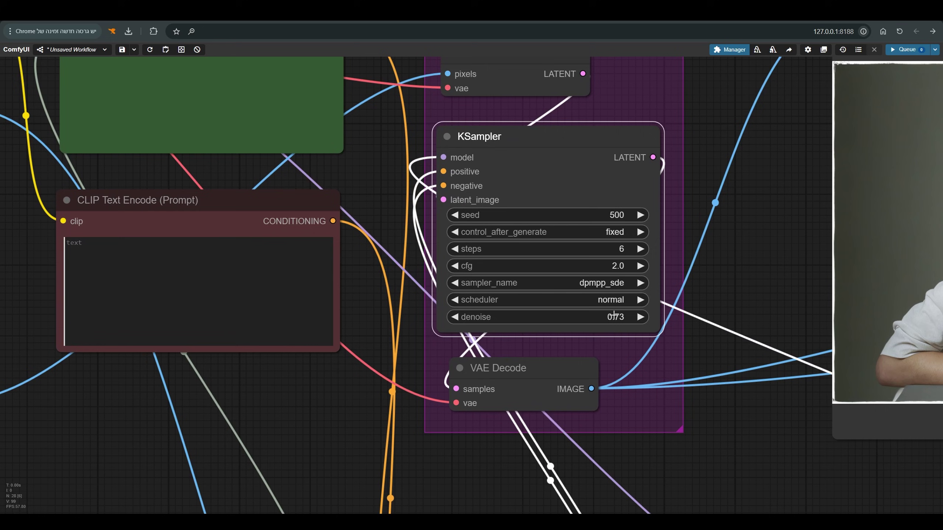
{"action": "scroll", "coordinate": [601, 319], "scroll_direction": "down", "scroll_amount": 5}
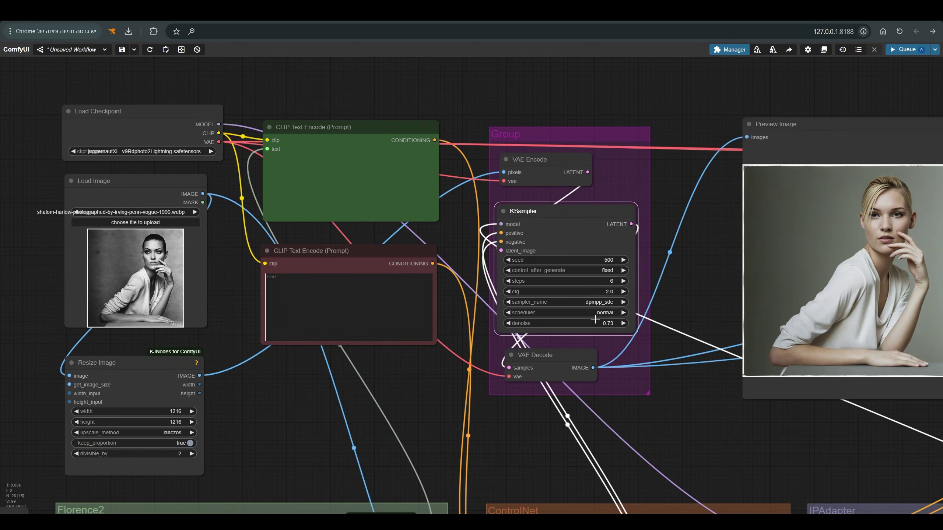
{"action": "scroll", "coordinate": [565, 321], "scroll_direction": "down", "scroll_amount": 5}
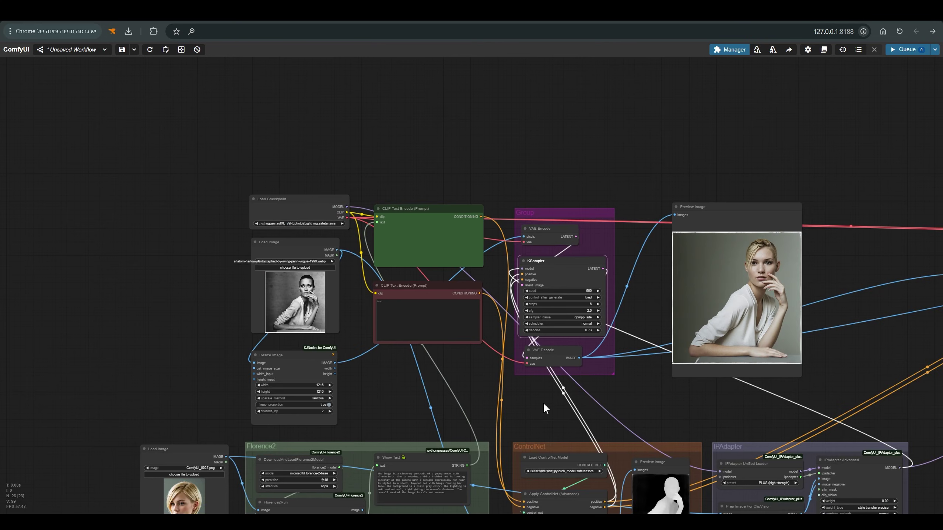
{"action": "left_click_drag", "start_coordinate": [543, 403], "coordinate": [524, 290]}
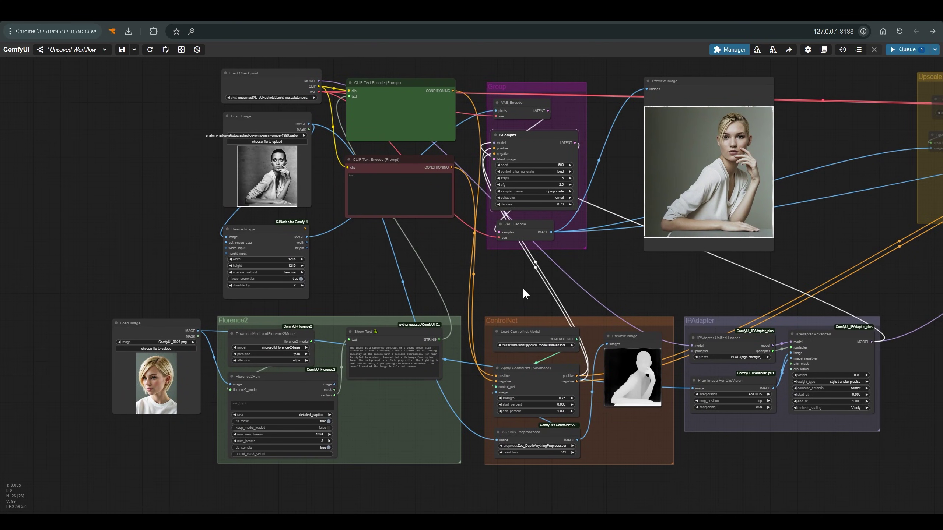
{"action": "scroll", "coordinate": [604, 322], "scroll_direction": "up", "scroll_amount": 9}
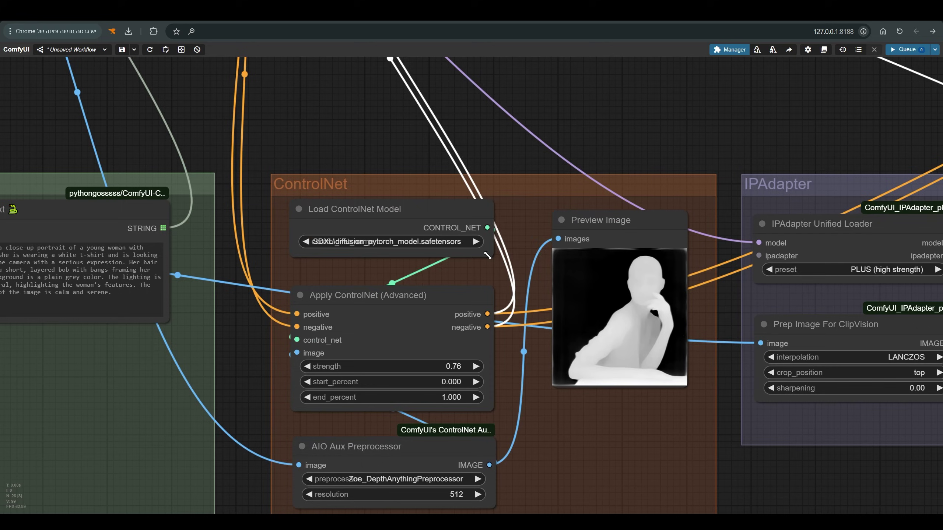
{"action": "mouse_move", "coordinate": [487, 255]}
{"action": "left_mouse_down"}
{"action": "mouse_move", "coordinate": [565, 259]}
{"action": "mouse_move", "coordinate": [506, 257]}
{"action": "left_mouse_up"}
{"action": "left_click_drag", "start_coordinate": [748, 468], "coordinate": [739, 342]}
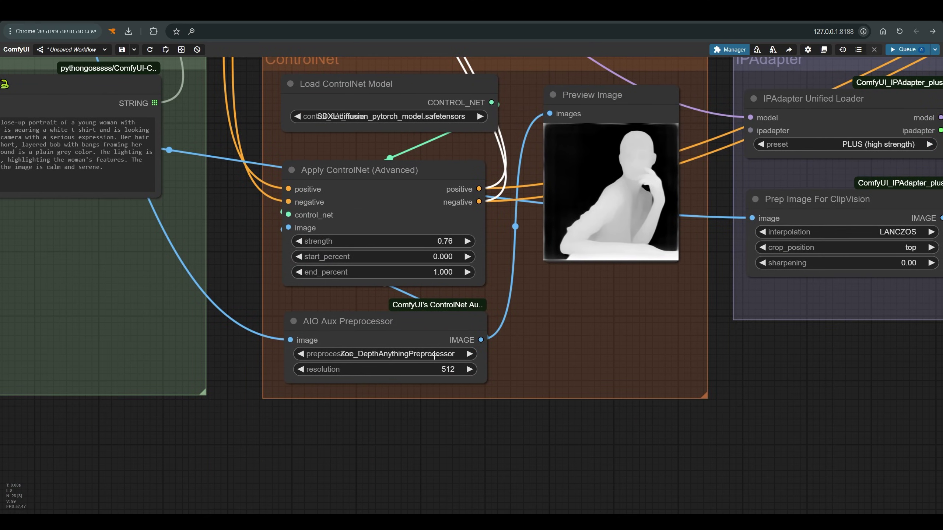
{"action": "scroll", "coordinate": [560, 197], "scroll_direction": "up", "scroll_amount": 2}
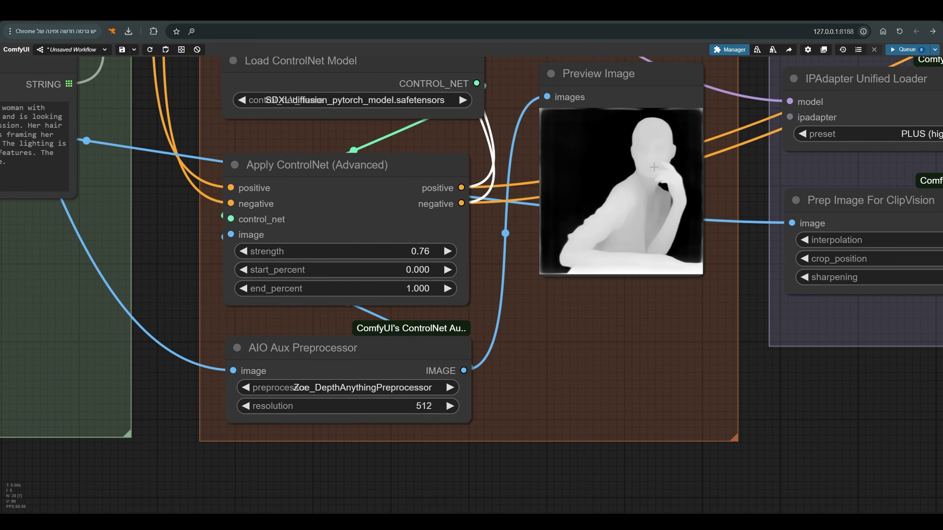
{"action": "scroll", "coordinate": [685, 262], "scroll_direction": "down", "scroll_amount": 12}
{"action": "left_click_drag", "start_coordinate": [624, 249], "coordinate": [487, 235]}
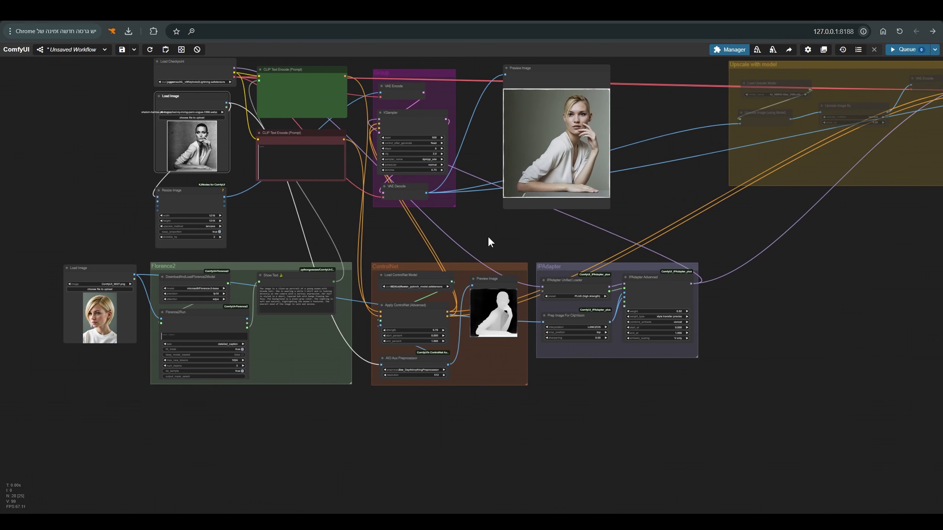
{"action": "left_click_drag", "start_coordinate": [630, 268], "coordinate": [630, 269]}
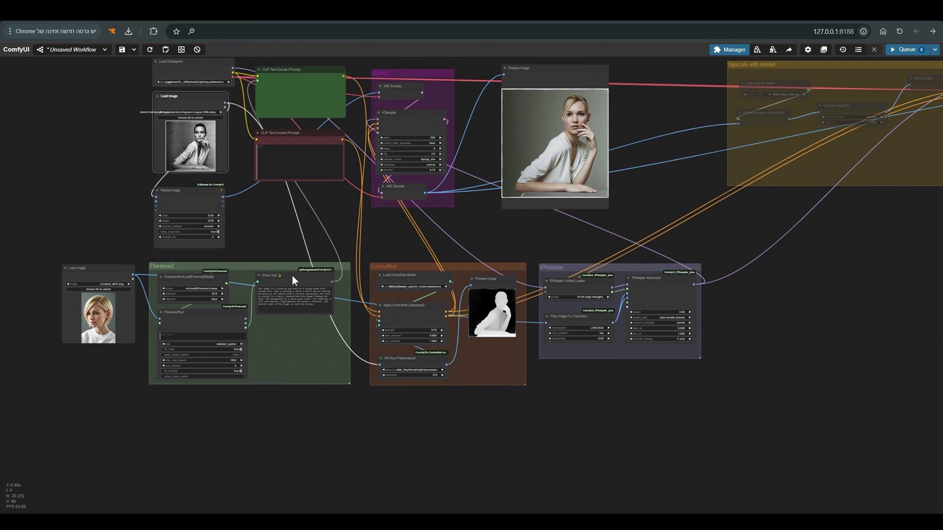
{"action": "left_click_drag", "start_coordinate": [118, 268], "coordinate": [108, 274]}
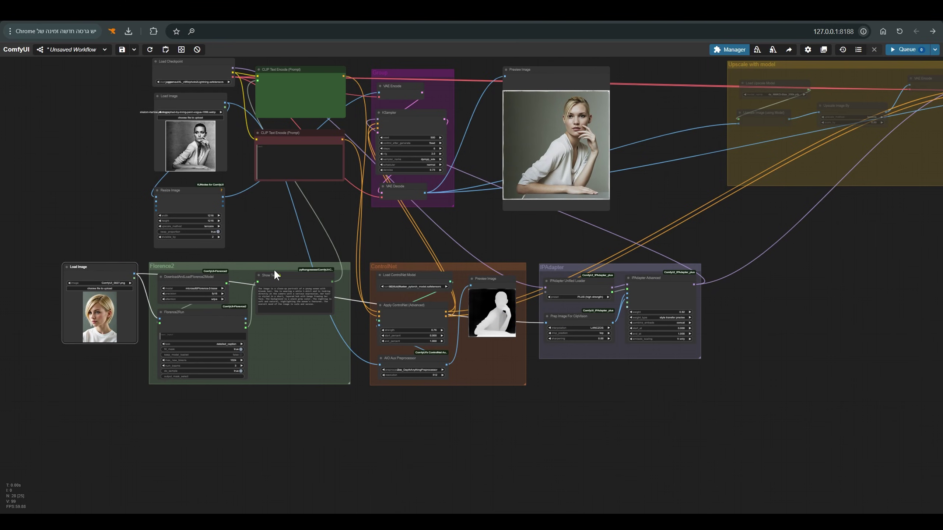
{"action": "left_click_drag", "start_coordinate": [249, 268], "coordinate": [249, 271]}
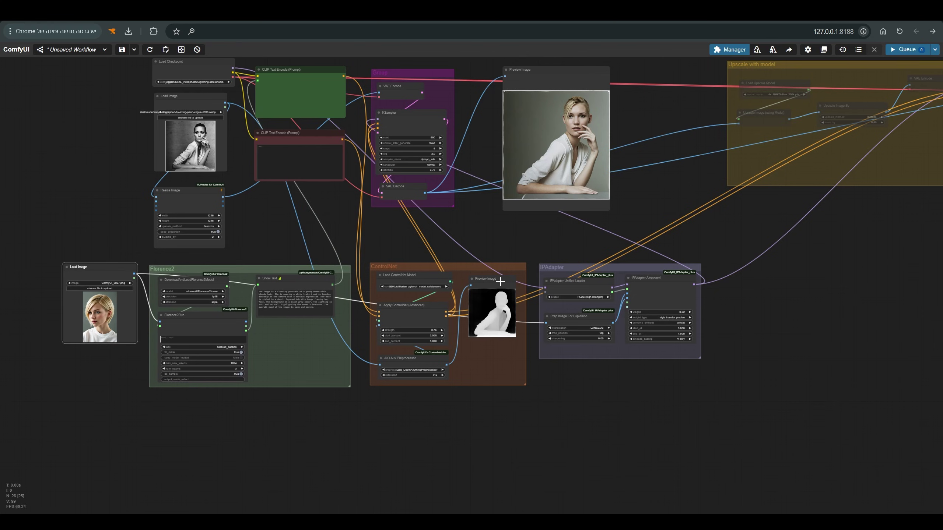
{"action": "left_click_drag", "start_coordinate": [647, 264], "coordinate": [647, 270]}
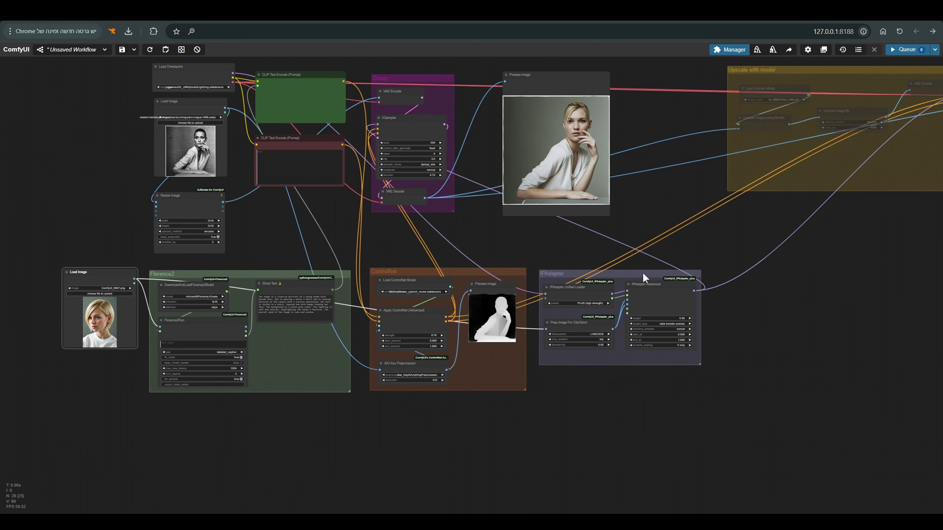
{"action": "left_click_drag", "start_coordinate": [191, 103], "coordinate": [191, 105]}
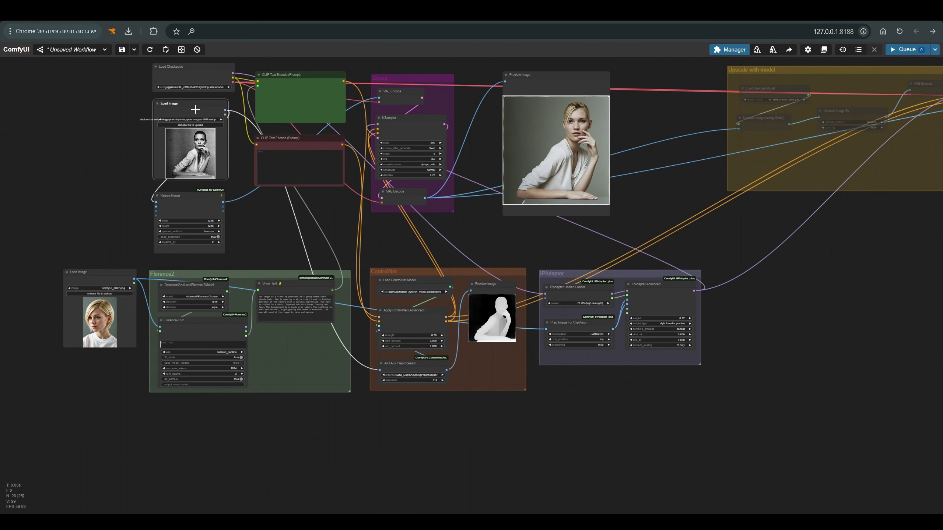
Set the Upscale with model group nodes to Always and inspect its 4x_NMKD-Siax_200k upscale nodes.
{"action": "left_click_drag", "start_coordinate": [452, 267], "coordinate": [456, 268]}
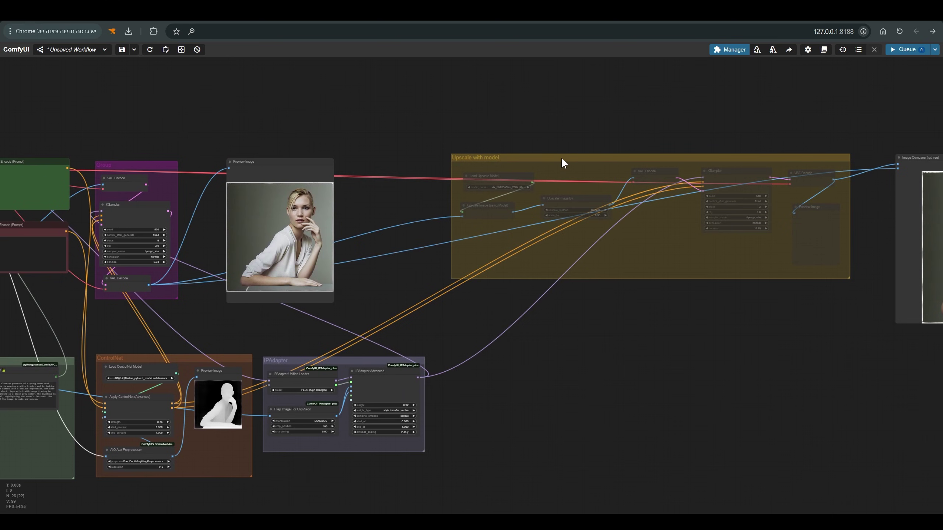
{"action": "right_click", "coordinate": [578, 157]}
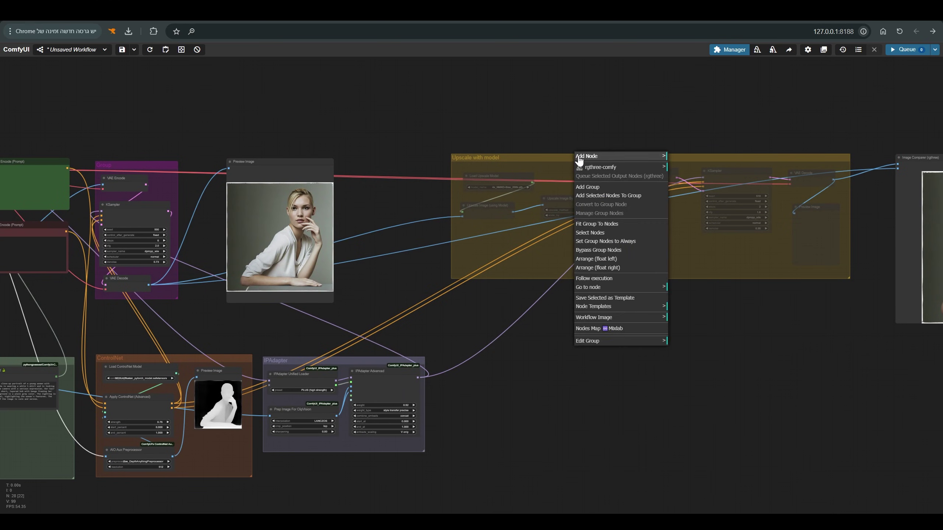
{"action": "left_click", "coordinate": [631, 244]}
{"action": "scroll", "coordinate": [674, 162], "scroll_direction": "up", "scroll_amount": 2}
{"action": "scroll", "coordinate": [475, 236], "scroll_direction": "up", "scroll_amount": 4}
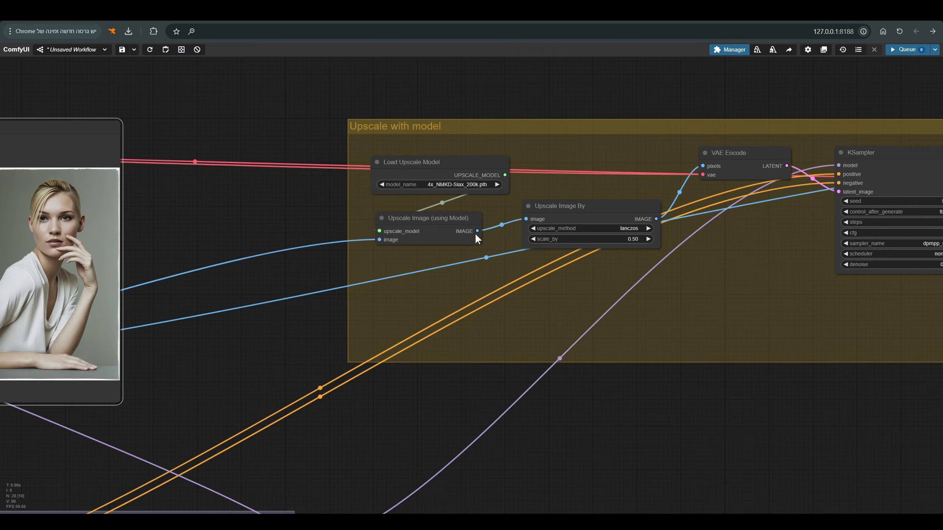
{"action": "left_click", "coordinate": [409, 212]}
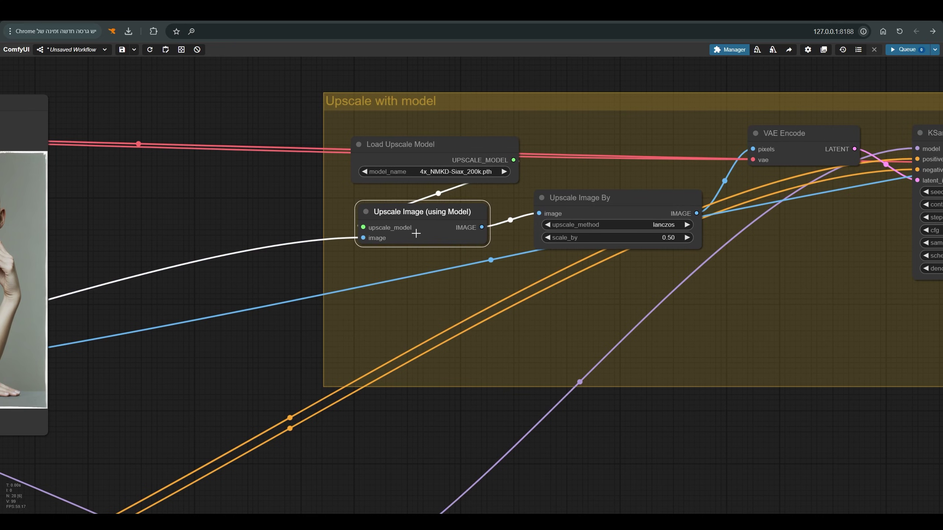
{"action": "left_click_drag", "start_coordinate": [457, 154], "coordinate": [457, 159]}
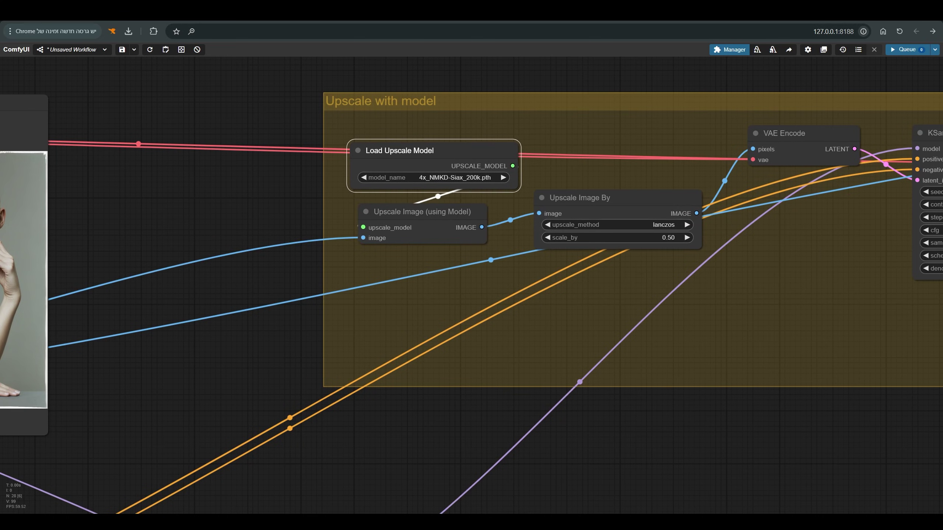
Highlight Civitai's HiRes recommendations: Siax_200k upscaler, 2 steps, 0.35 denoise, 1.5 upscale.
{"action": "key", "text": "ctrl+Tab"}
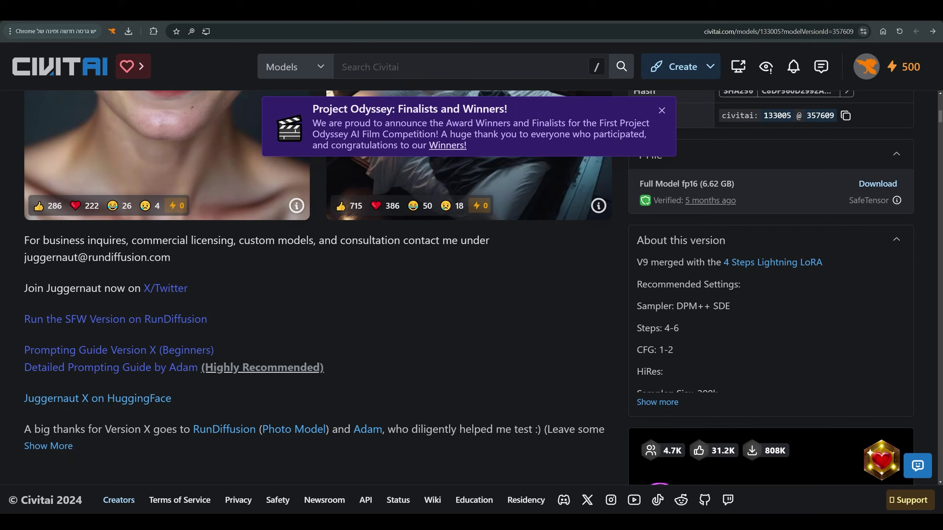
{"action": "left_click", "coordinate": [665, 408]}
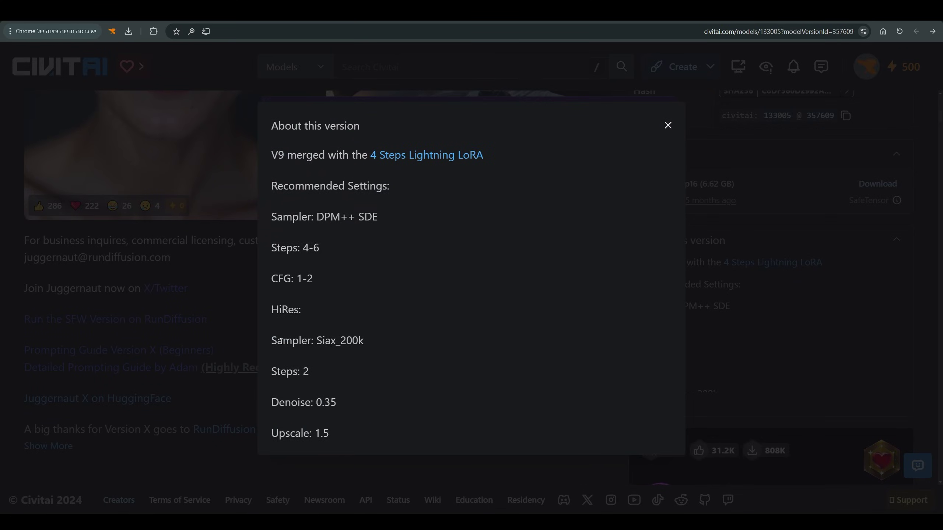
{"action": "left_click_drag", "start_coordinate": [274, 343], "coordinate": [357, 346]}
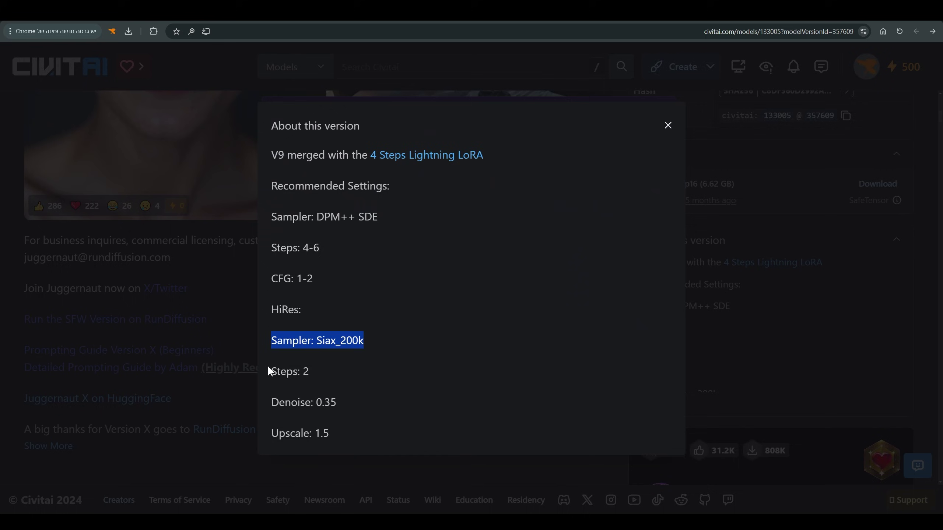
{"action": "left_click_drag", "start_coordinate": [268, 369], "coordinate": [350, 416]}
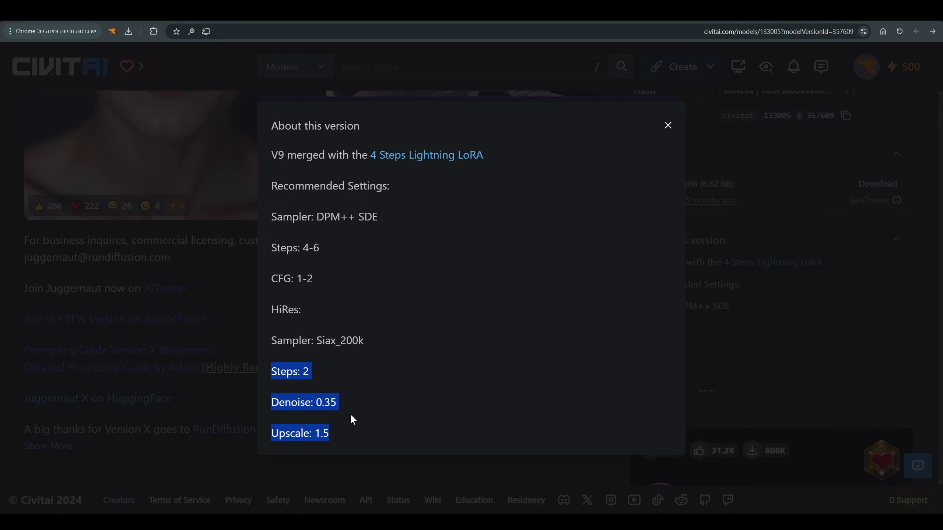
{"action": "left_click_drag", "start_coordinate": [365, 345], "coordinate": [284, 371]}
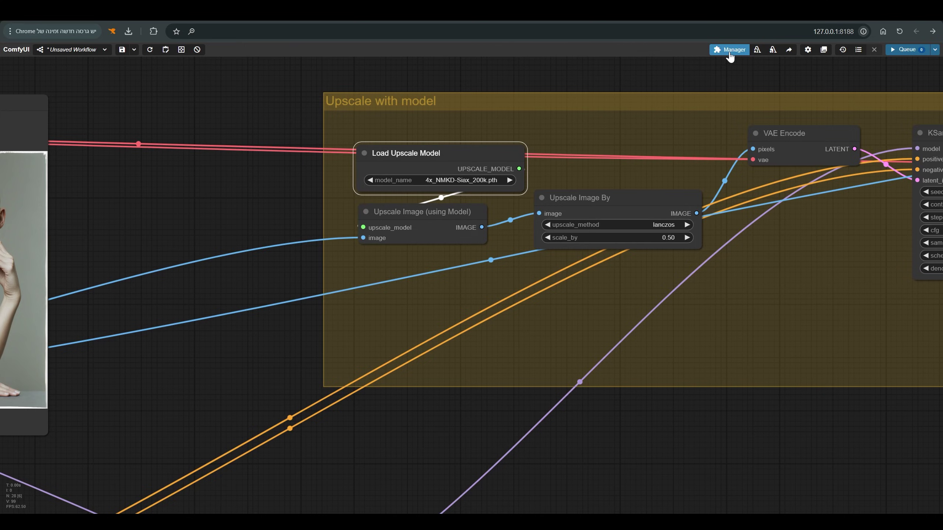
{"action": "left_click", "coordinate": [726, 55]}
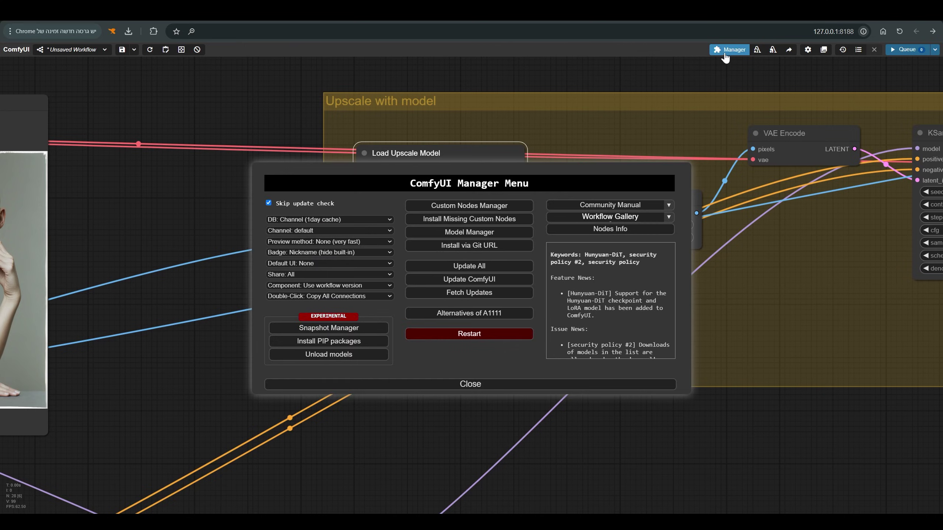
{"action": "left_click", "coordinate": [469, 234]}
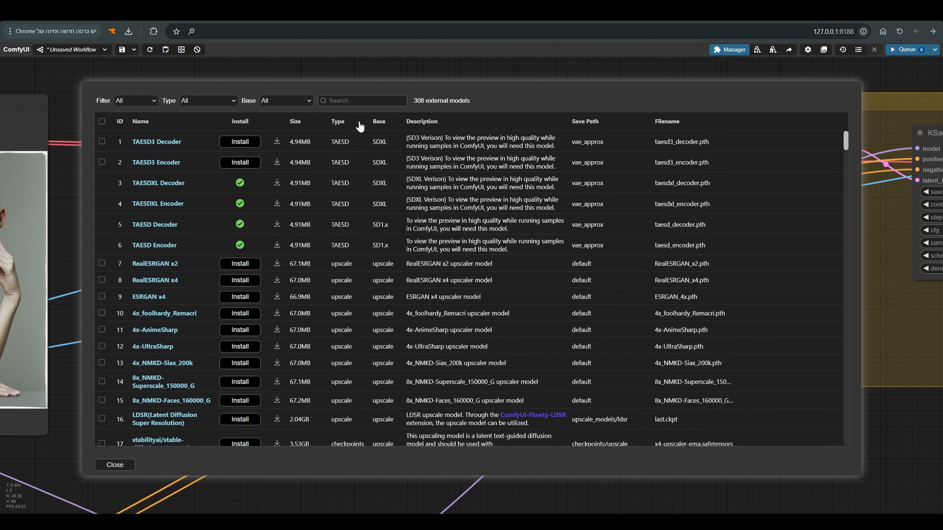
{"action": "left_click", "coordinate": [373, 98]}
{"action": "type", "text": "upsc"}
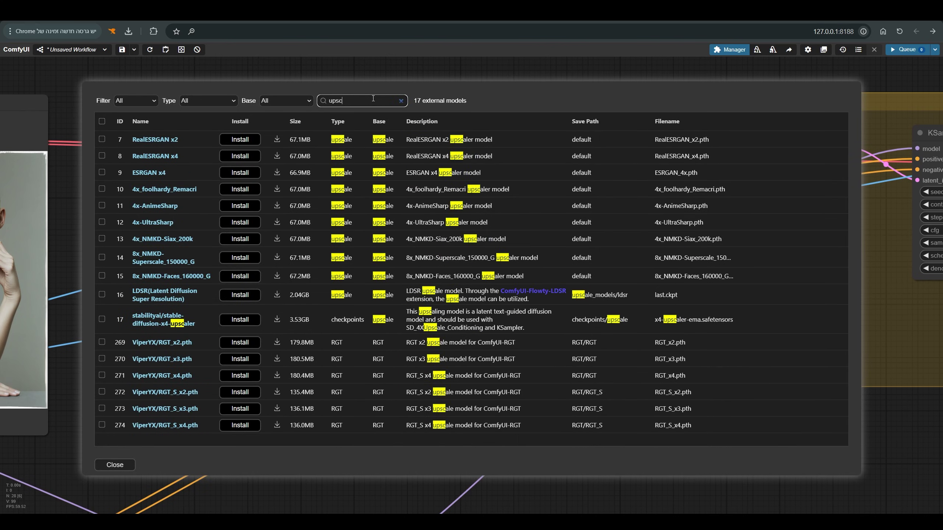
{"action": "type", "text": "ale"}
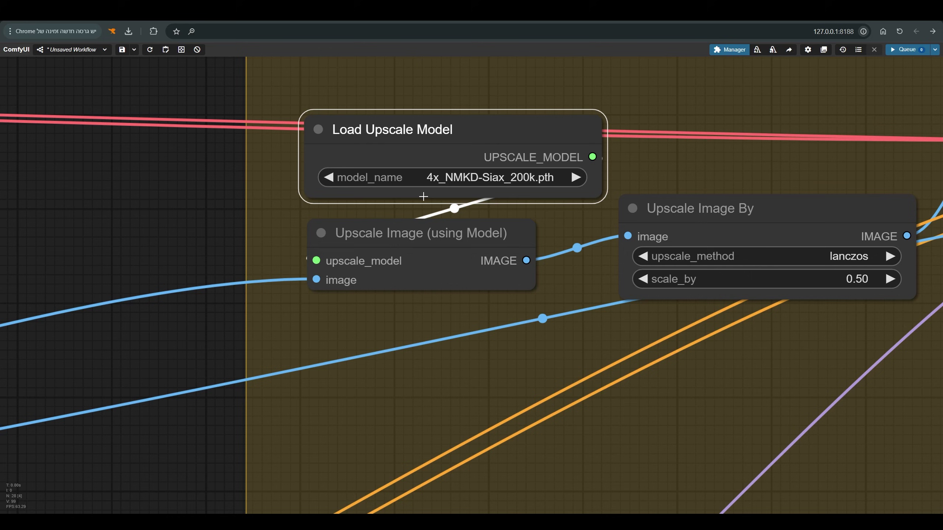
Inspect the upscale nodes and the KSampler set to 2 steps, 0.35 denoise, cfg 1.6, dpmpp_sde.
{"action": "scroll", "coordinate": [430, 195], "scroll_direction": "down", "scroll_amount": 10}
{"action": "left_click_drag", "start_coordinate": [429, 222], "coordinate": [434, 225]}
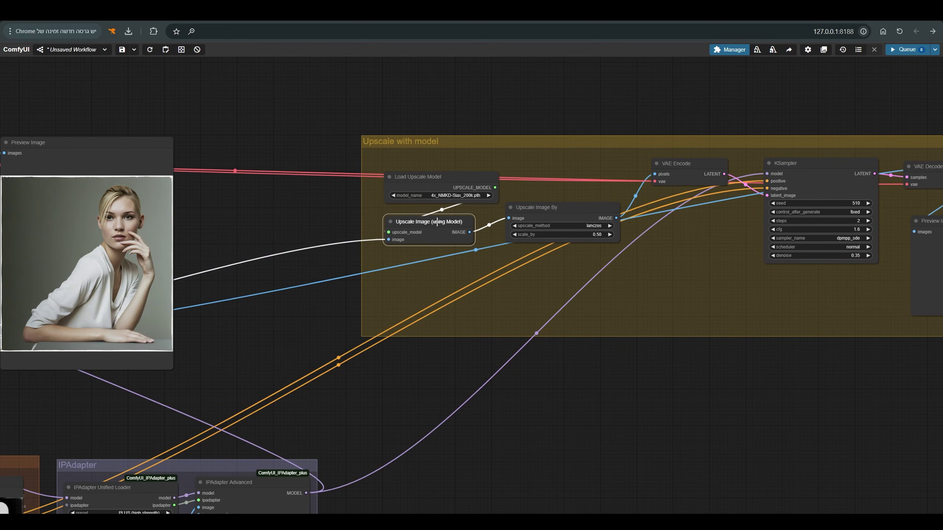
{"action": "left_click_drag", "start_coordinate": [551, 212], "coordinate": [556, 210]}
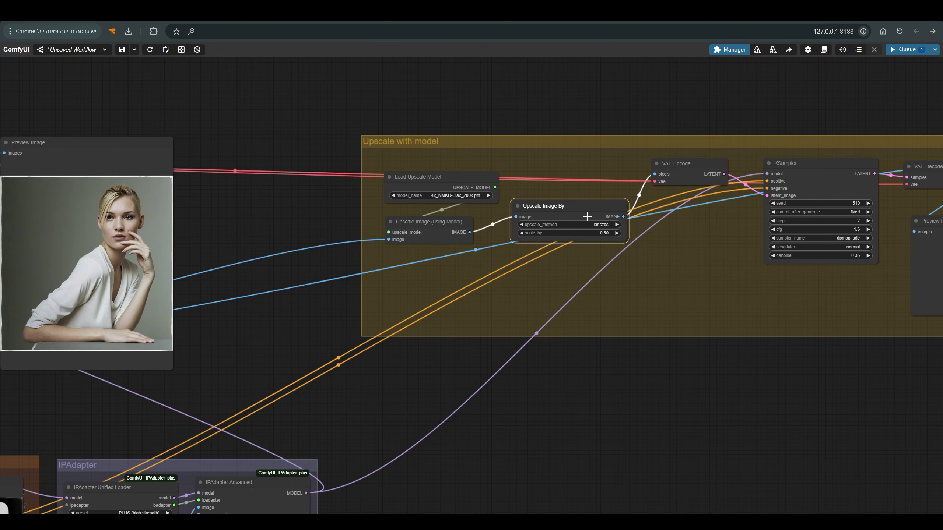
{"action": "scroll", "coordinate": [591, 226], "scroll_direction": "up", "scroll_amount": 5}
{"action": "scroll", "coordinate": [599, 226], "scroll_direction": "up", "scroll_amount": 3}
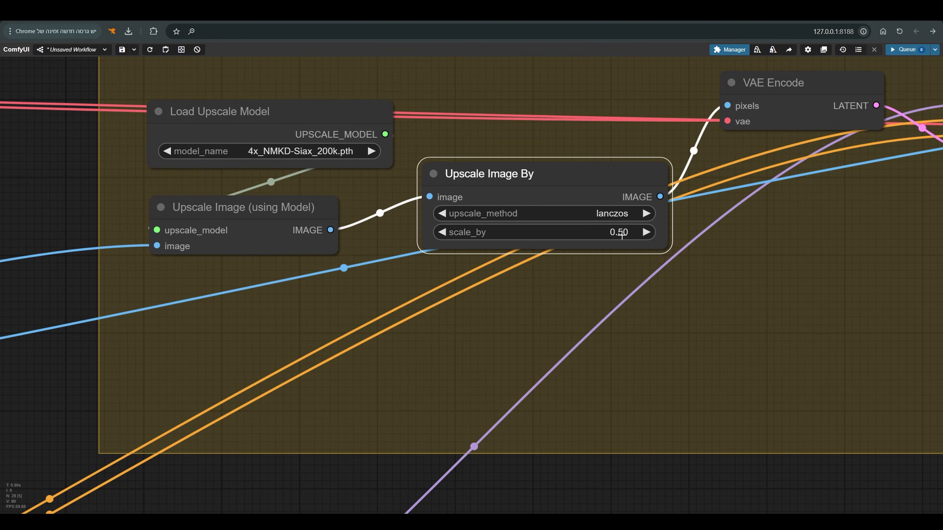
{"action": "scroll", "coordinate": [602, 230], "scroll_direction": "down", "scroll_amount": 2}
{"action": "scroll", "coordinate": [603, 231], "scroll_direction": "down", "scroll_amount": 5}
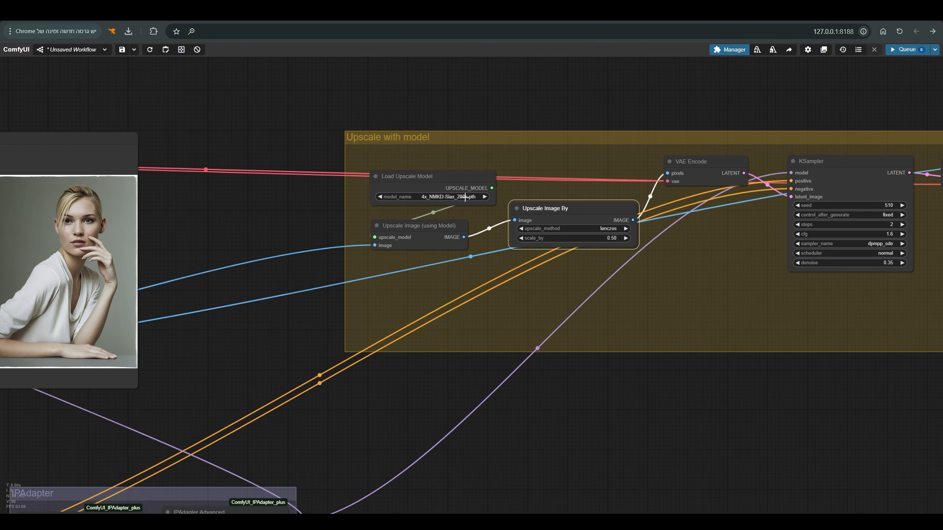
{"action": "left_click_drag", "start_coordinate": [705, 160], "coordinate": [705, 163]}
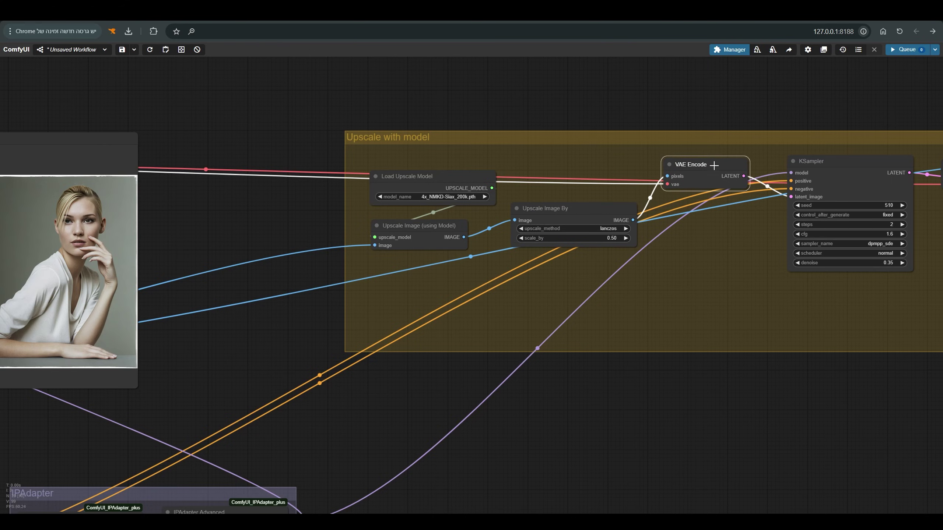
{"action": "left_click", "coordinate": [823, 172]}
{"action": "scroll", "coordinate": [859, 353], "scroll_direction": "down", "scroll_amount": 10}
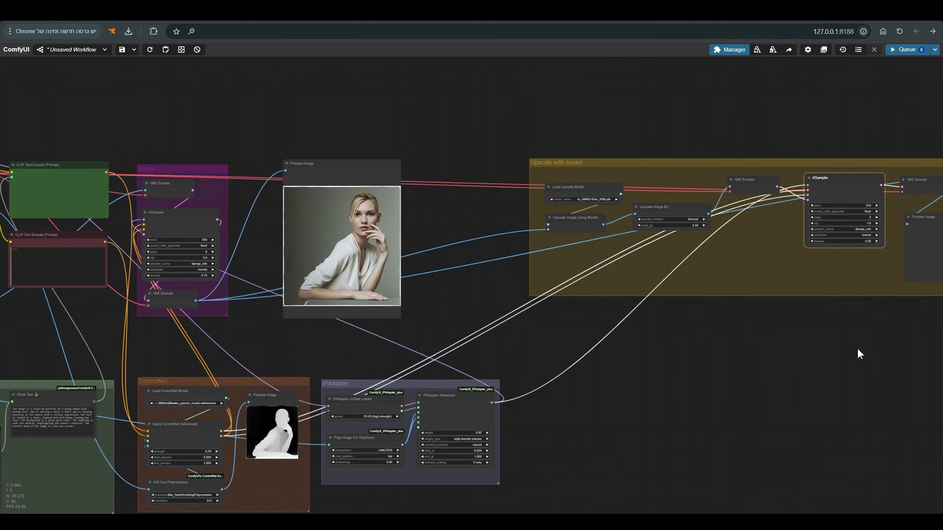
{"action": "scroll", "coordinate": [498, 281], "scroll_direction": "up", "scroll_amount": 15}
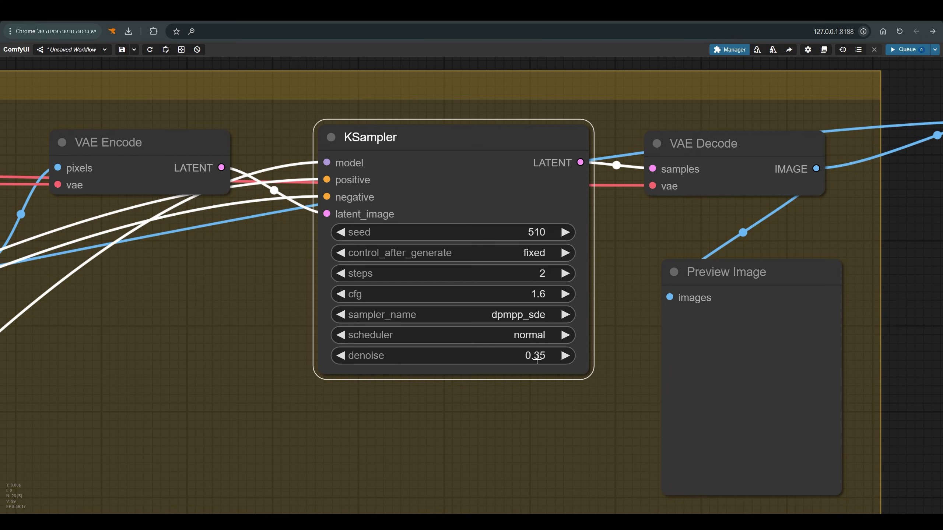
{"action": "scroll", "coordinate": [536, 359], "scroll_direction": "down", "scroll_amount": 10}
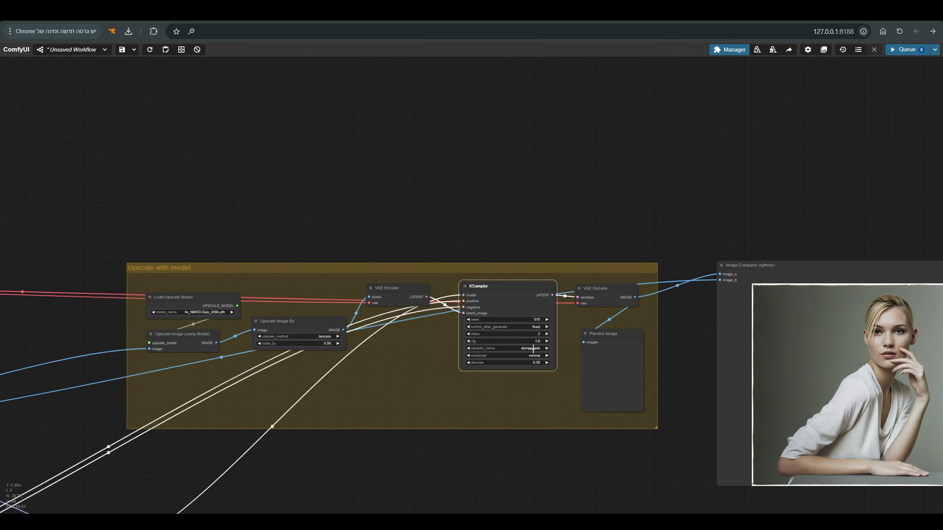
View the Image Comparer result, then pan back to the start of the workflow.
{"action": "left_click_drag", "start_coordinate": [419, 193], "coordinate": [276, 133]}
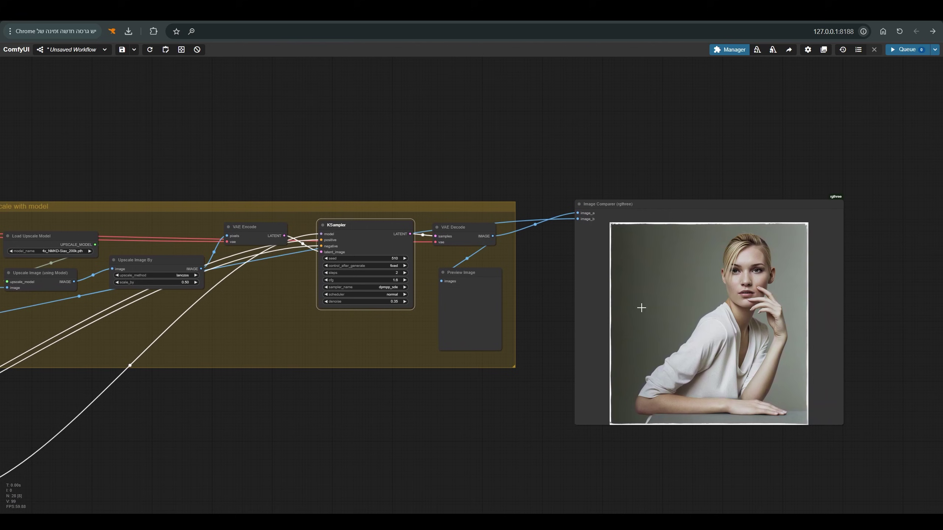
{"action": "left_click_drag", "start_coordinate": [330, 156], "coordinate": [539, 135]}
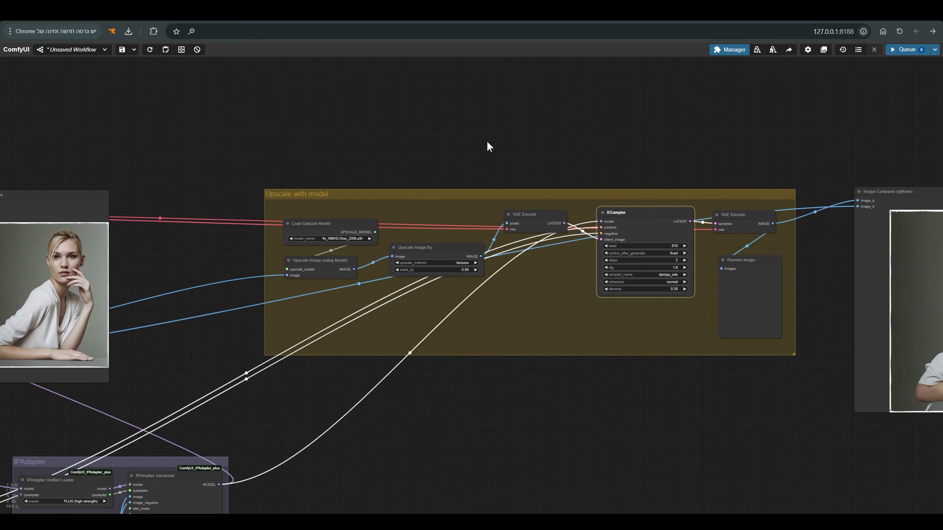
{"action": "left_click_drag", "start_coordinate": [465, 149], "coordinate": [726, 196]}
{"action": "scroll", "coordinate": [726, 196], "scroll_direction": "down", "scroll_amount": 4}
{"action": "scroll", "coordinate": [444, 273], "scroll_direction": "up", "scroll_amount": 4}
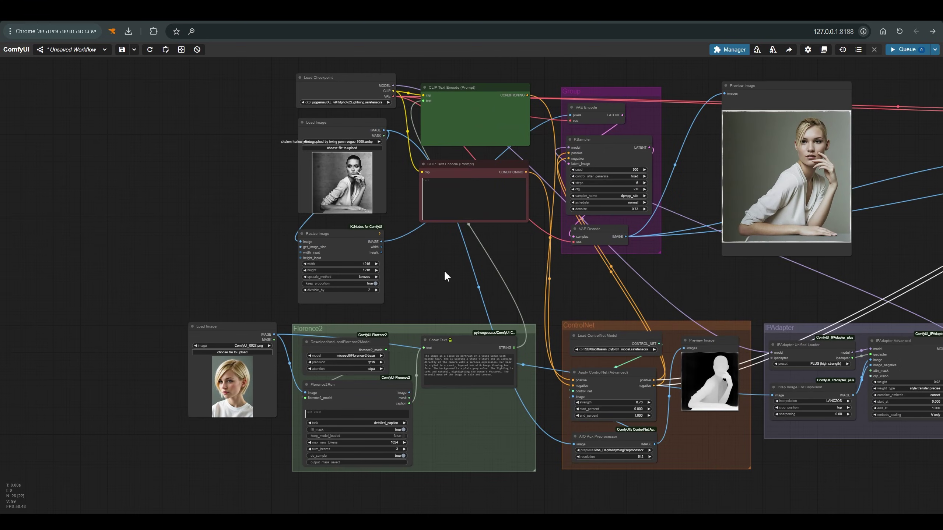
Convert the positive prompt's text input to an editable 'photo of a blonde woman' widget.
{"action": "right_click", "coordinate": [460, 88]}
{"action": "left_click", "coordinate": [504, 276]}
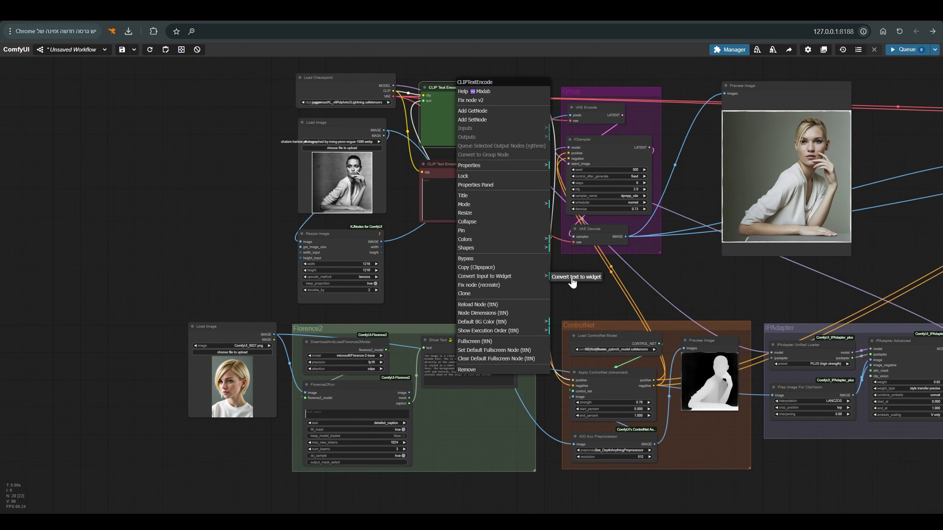
{"action": "left_click", "coordinate": [573, 280]}
{"action": "left_click_drag", "start_coordinate": [464, 105], "coordinate": [412, 106]}
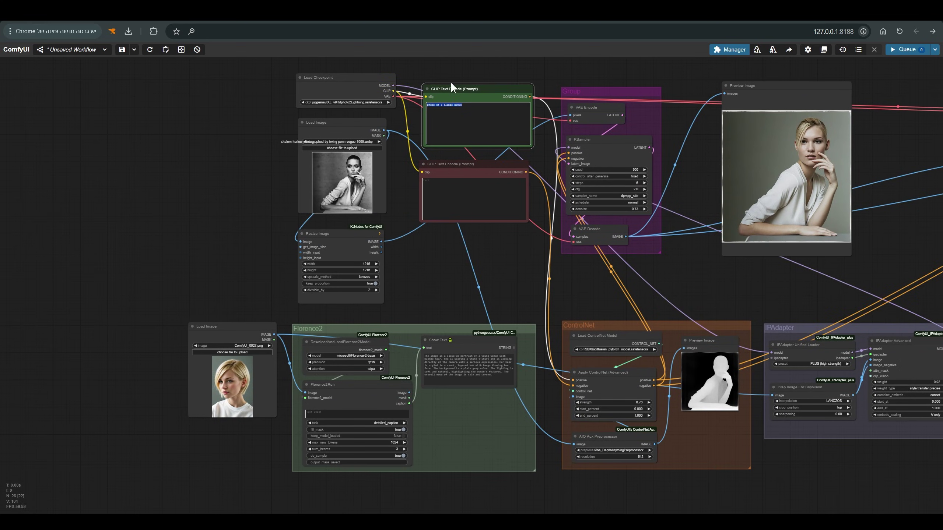
{"action": "scroll", "coordinate": [451, 81], "scroll_direction": "up", "scroll_amount": 9}
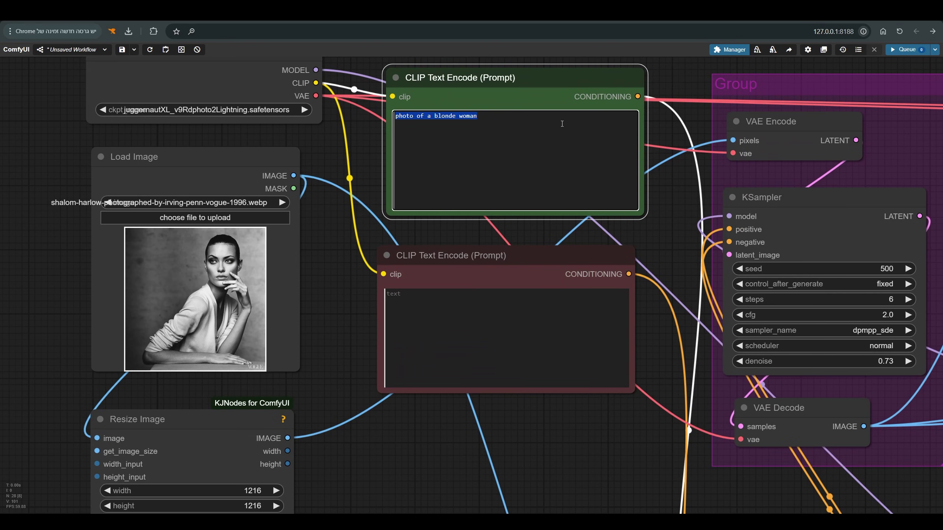
{"action": "left_click", "coordinate": [543, 488]}
Disable the ControlNet, IPAdapter and Upscale with model group nodes.
{"action": "scroll", "coordinate": [543, 489], "scroll_direction": "down", "scroll_amount": 4}
{"action": "left_click_drag", "start_coordinate": [483, 483], "coordinate": [280, 238]}
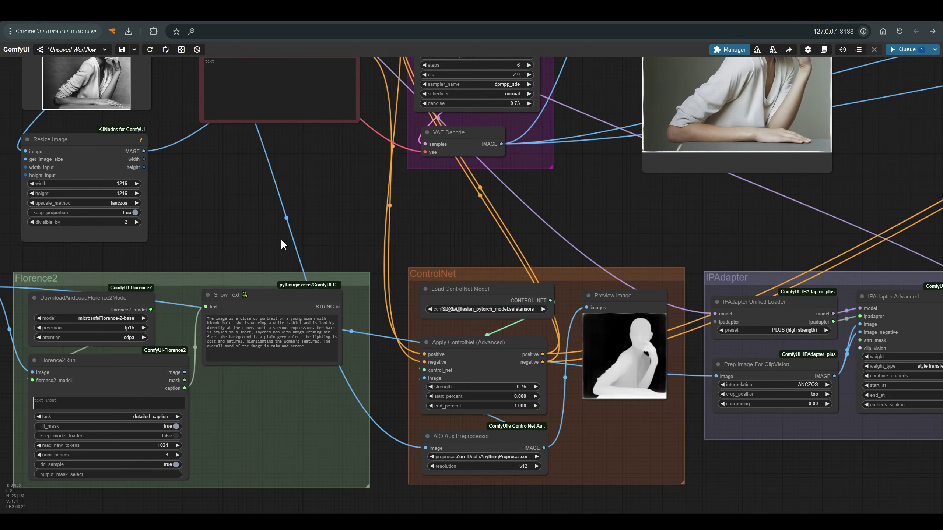
{"action": "right_click", "coordinate": [506, 279]}
{"action": "left_click", "coordinate": [527, 356]}
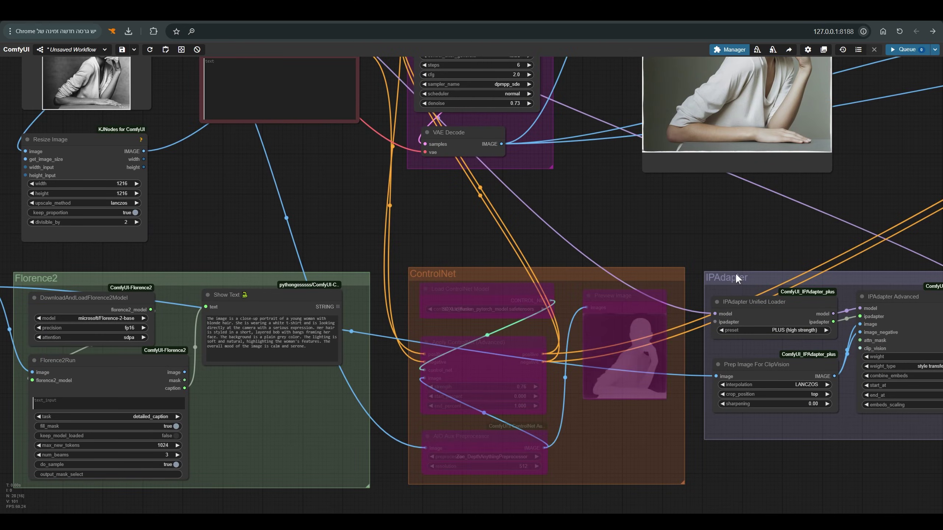
{"action": "right_click", "coordinate": [754, 276]}
{"action": "left_click", "coordinate": [766, 353]}
{"action": "scroll", "coordinate": [713, 238], "scroll_direction": "down", "scroll_amount": 8}
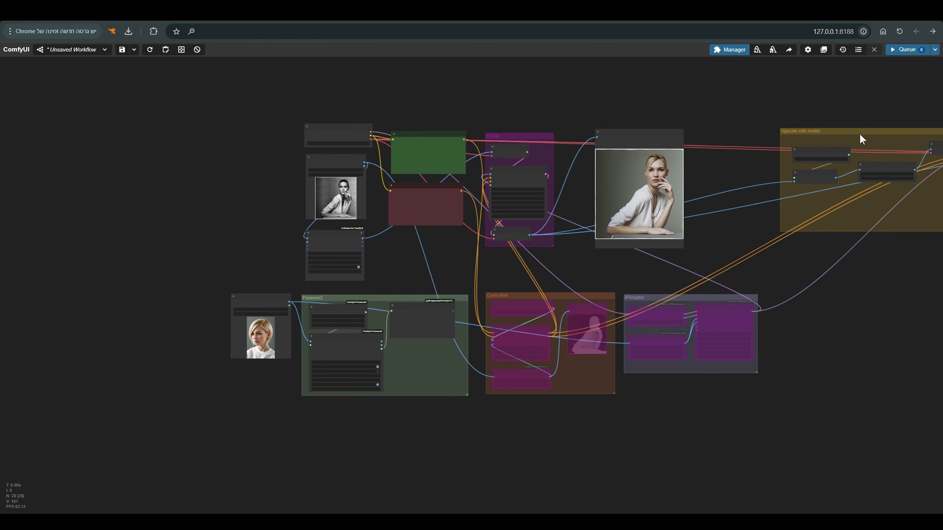
{"action": "right_click", "coordinate": [859, 132]}
{"action": "left_click", "coordinate": [884, 216]}
Generate a black-and-white portrait of a long-haired blonde woman with the reduced workflow.
{"action": "left_click", "coordinate": [906, 49]}
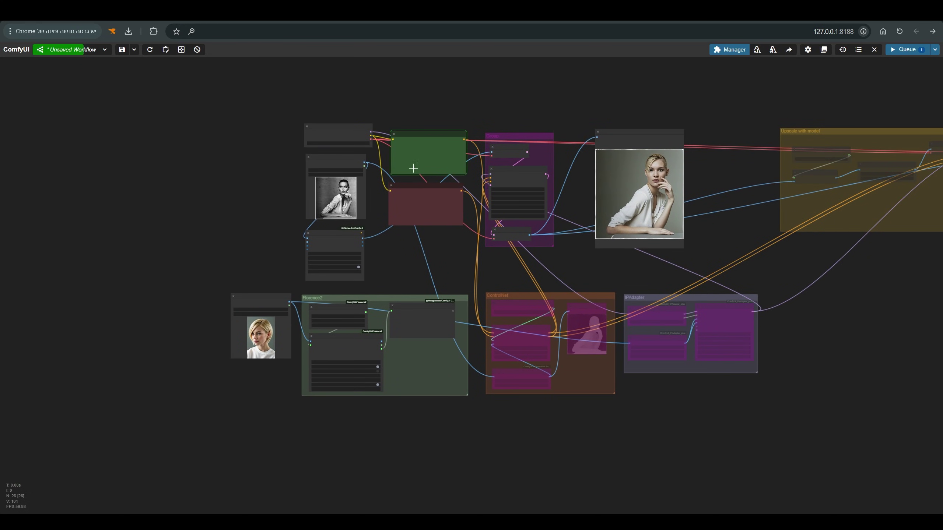
{"action": "scroll", "coordinate": [408, 160], "scroll_direction": "up", "scroll_amount": 3}
{"action": "scroll", "coordinate": [521, 152], "scroll_direction": "up", "scroll_amount": 6}
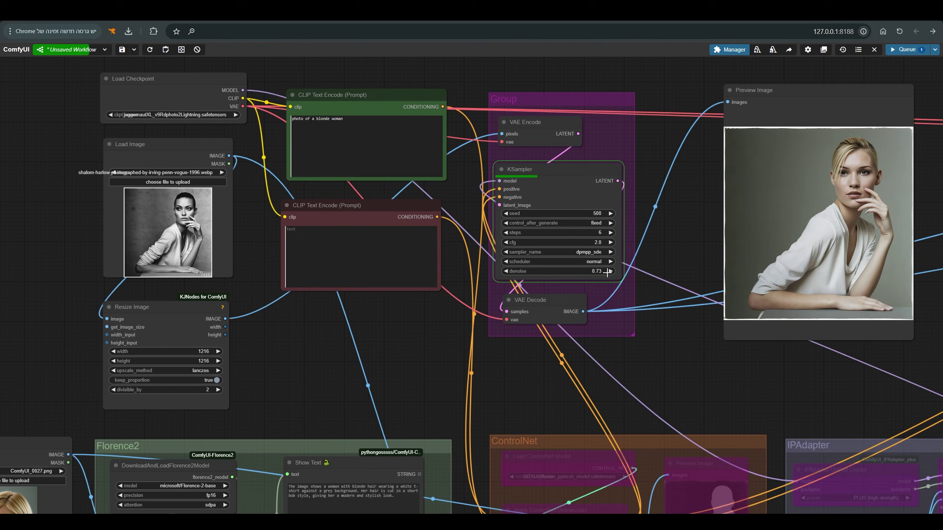
{"action": "left_click", "coordinate": [187, 151]}
{"action": "scroll", "coordinate": [685, 351], "scroll_direction": "down", "scroll_amount": 2}
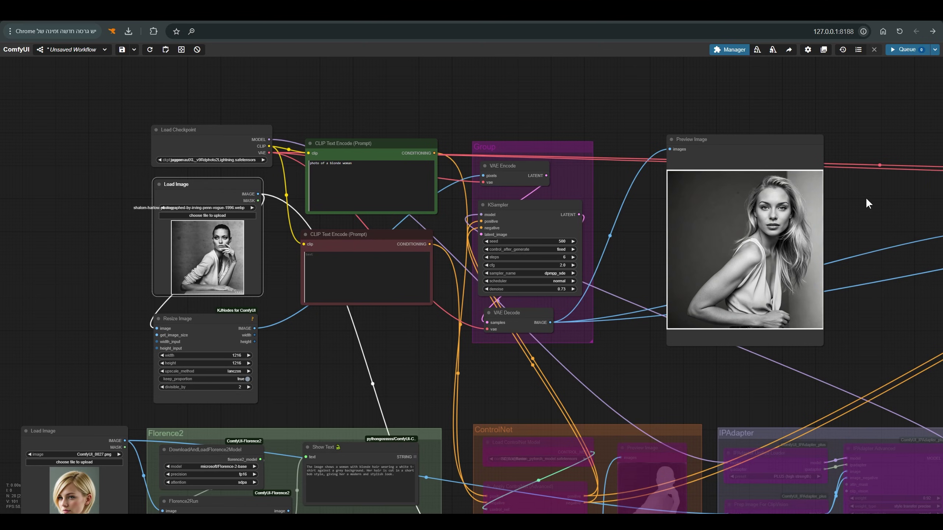
{"action": "scroll", "coordinate": [795, 203], "scroll_direction": "up", "scroll_amount": 4}
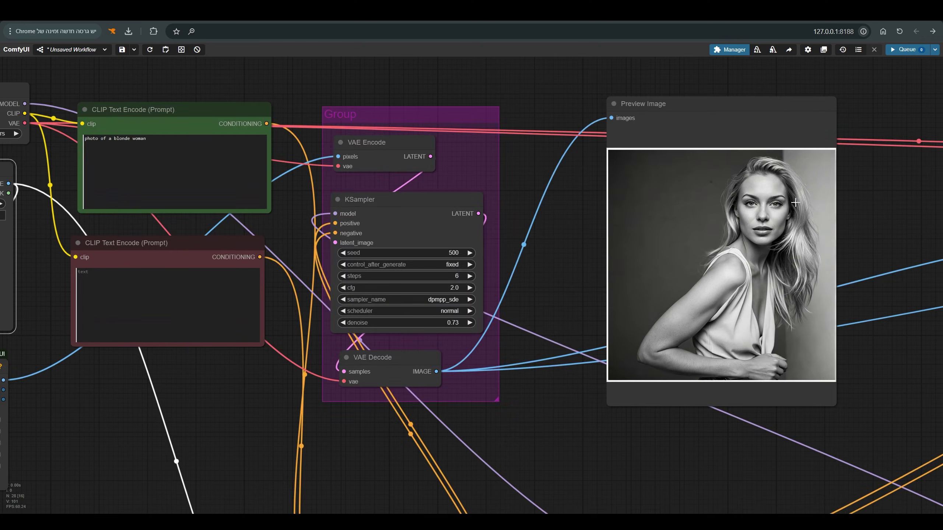
{"action": "scroll", "coordinate": [795, 202], "scroll_direction": "up", "scroll_amount": 5}
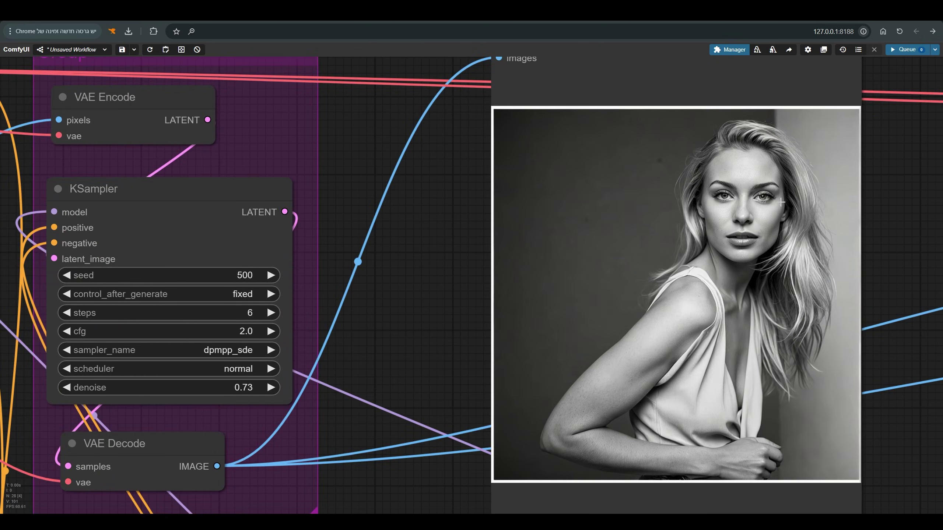
{"action": "scroll", "coordinate": [761, 114], "scroll_direction": "down", "scroll_amount": 11}
{"action": "right_click", "coordinate": [414, 86]}
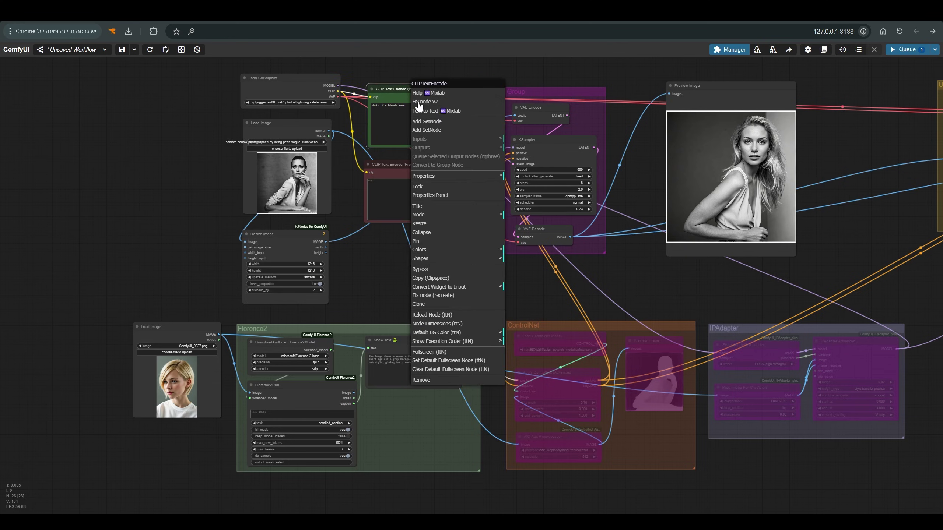
{"action": "left_click", "coordinate": [453, 293]}
{"action": "left_click", "coordinate": [530, 293]}
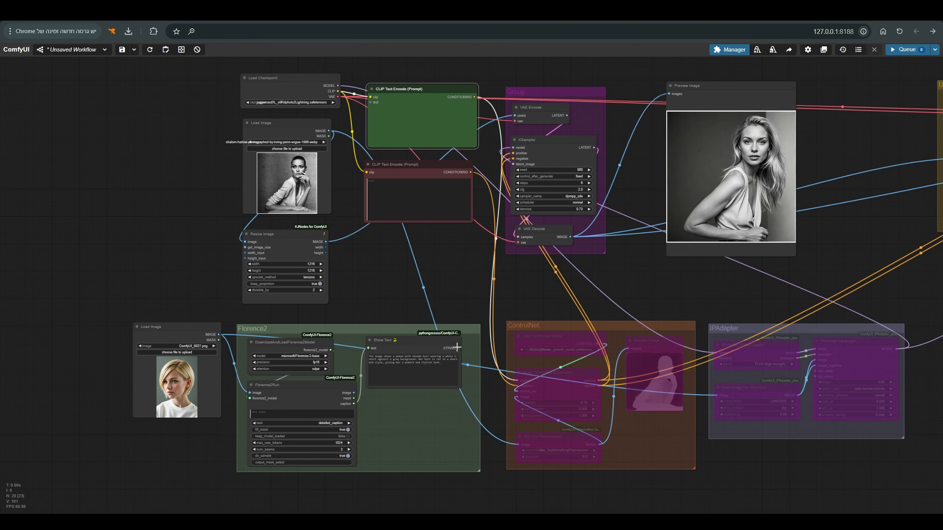
{"action": "left_click_drag", "start_coordinate": [459, 348], "coordinate": [373, 98]}
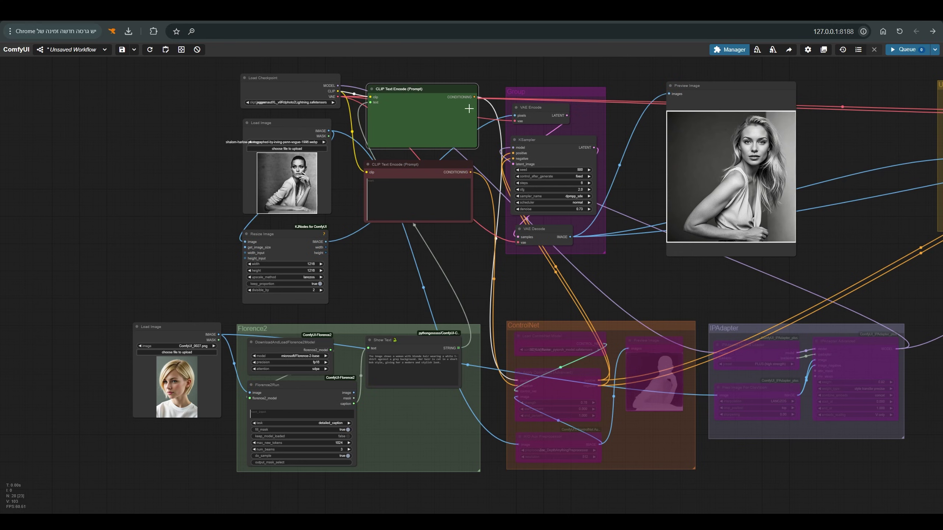
{"action": "key", "text": "ctrl+Return"}
{"action": "scroll", "coordinate": [398, 355], "scroll_direction": "up", "scroll_amount": 5}
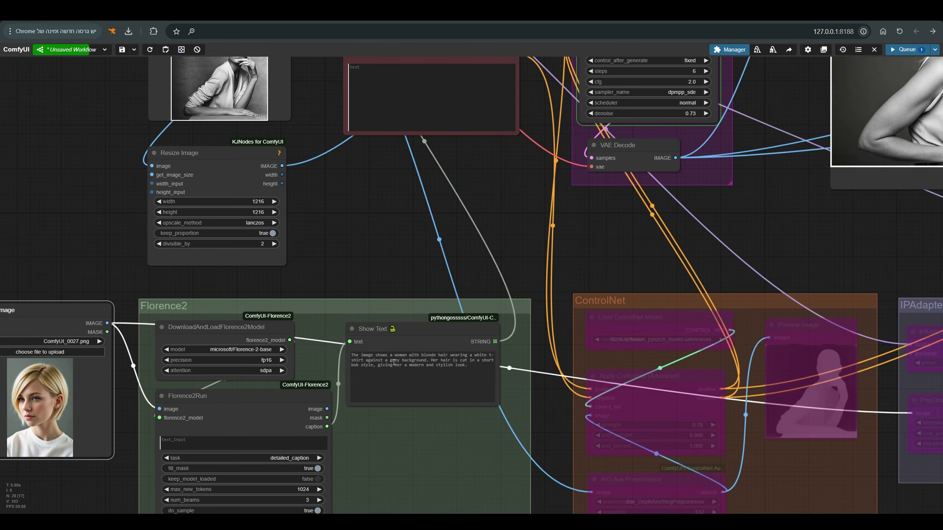
{"action": "scroll", "coordinate": [394, 363], "scroll_direction": "up", "scroll_amount": 2}
{"action": "key", "text": "ctrl+a"}
{"action": "key", "text": "ctrl+shift+Left"}
{"action": "key", "text": "ctrl+shift+Left"}
{"action": "key", "text": "ctrl+shift+Left"}
{"action": "key", "text": "ctrl+shift+Left"}
{"action": "key", "text": "ctrl+shift+Left"}
{"action": "key", "text": "ctrl+shift+Left"}
{"action": "key", "text": "ctrl+shift+Left"}
{"action": "key", "text": "ctrl+shift+Left"}
{"action": "key", "text": "ctrl+shift+Left"}
{"action": "key", "text": "ctrl+shift+Left"}
{"action": "key", "text": "ctrl+shift+Left"}
{"action": "key", "text": "ctrl+shift+Left"}
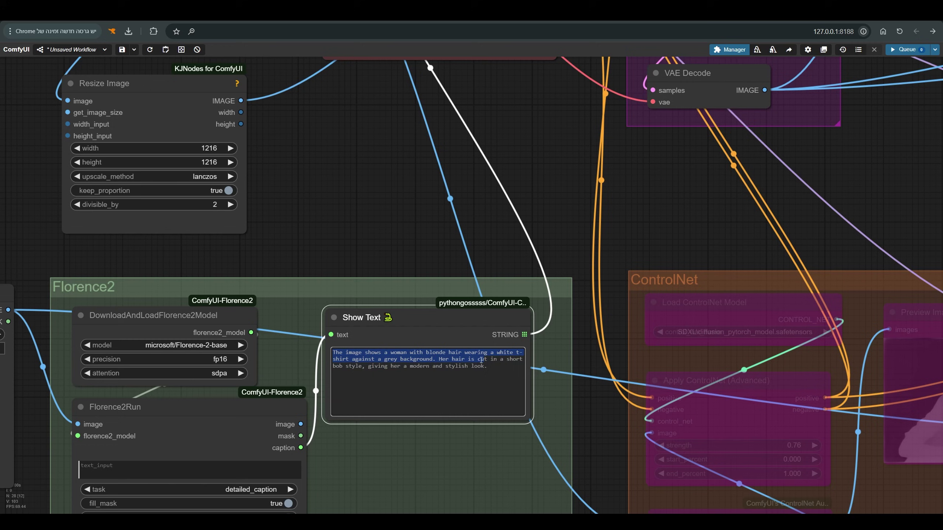
{"action": "key", "text": "ctrl+shift+Right"}
{"action": "key", "text": "ctrl+shift+Right"}
{"action": "key", "text": "ctrl+shift+Right"}
{"action": "key", "text": "ctrl+shift+Right"}
{"action": "key", "text": "ctrl+shift+Right"}
{"action": "left_click_drag", "start_coordinate": [489, 369], "coordinate": [383, 365]}
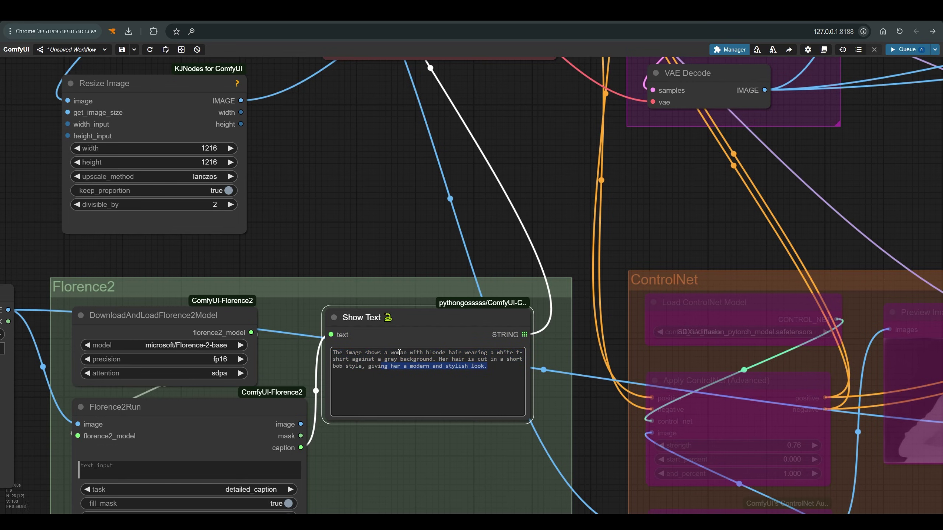
{"action": "scroll", "coordinate": [475, 265], "scroll_direction": "down", "scroll_amount": 8}
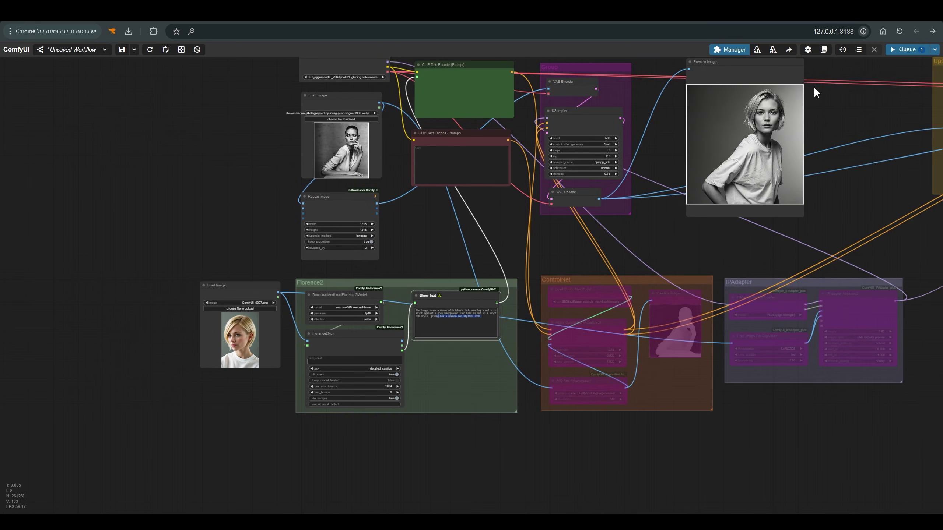
{"action": "scroll", "coordinate": [814, 90], "scroll_direction": "up", "scroll_amount": 10}
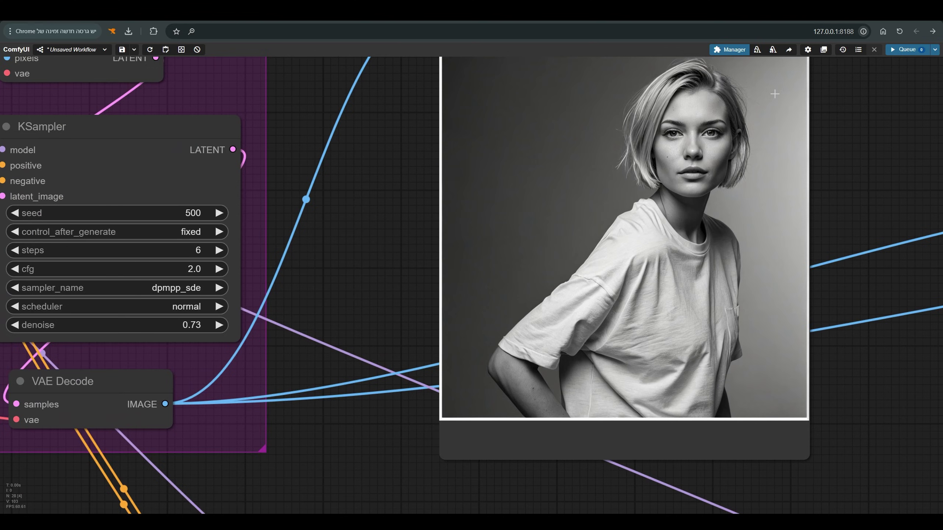
Set the ControlNet group nodes to Always and queue a new render.
{"action": "scroll", "coordinate": [774, 94], "scroll_direction": "down", "scroll_amount": 12}
{"action": "right_click", "coordinate": [620, 298]}
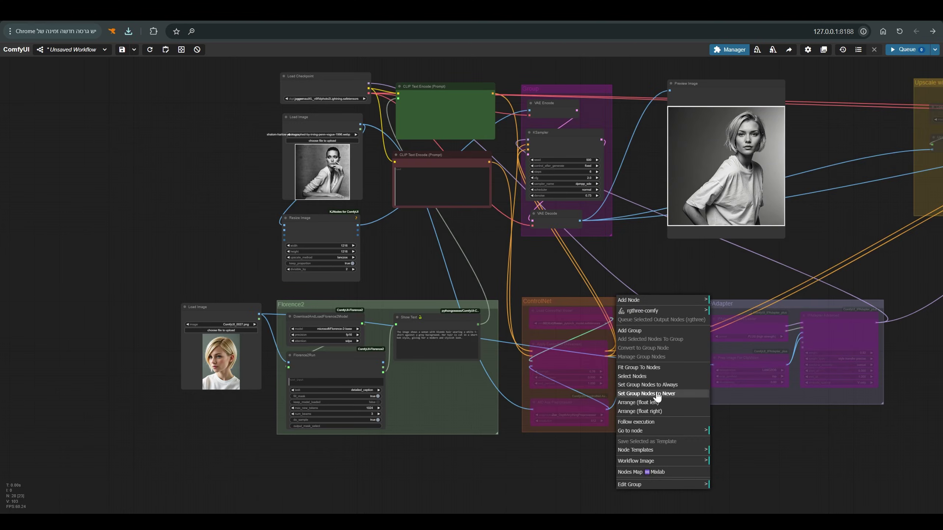
{"action": "left_click", "coordinate": [648, 385]}
{"action": "left_click", "coordinate": [906, 49]}
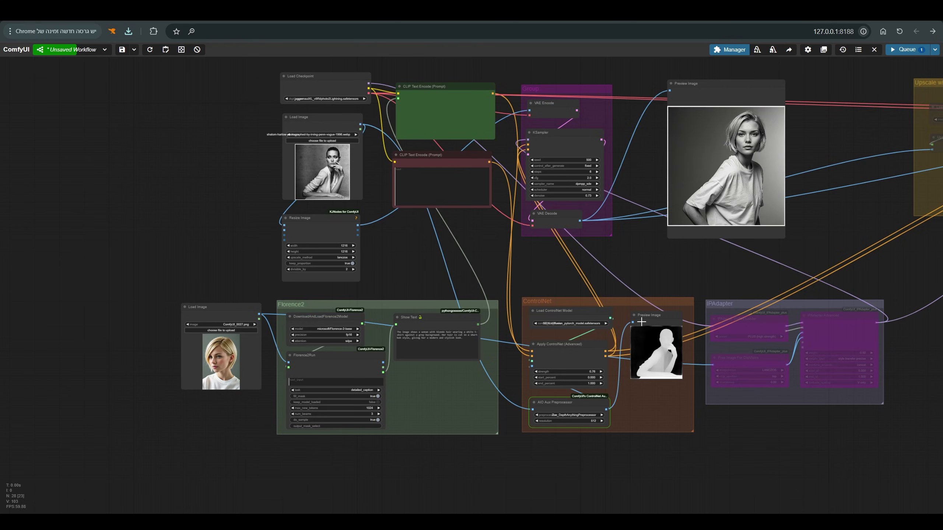
Inspect the depth preview and the new portrait with hand at chin and arm on a table.
{"action": "scroll", "coordinate": [664, 360], "scroll_direction": "up", "scroll_amount": 6}
{"action": "scroll", "coordinate": [664, 354], "scroll_direction": "up", "scroll_amount": 6}
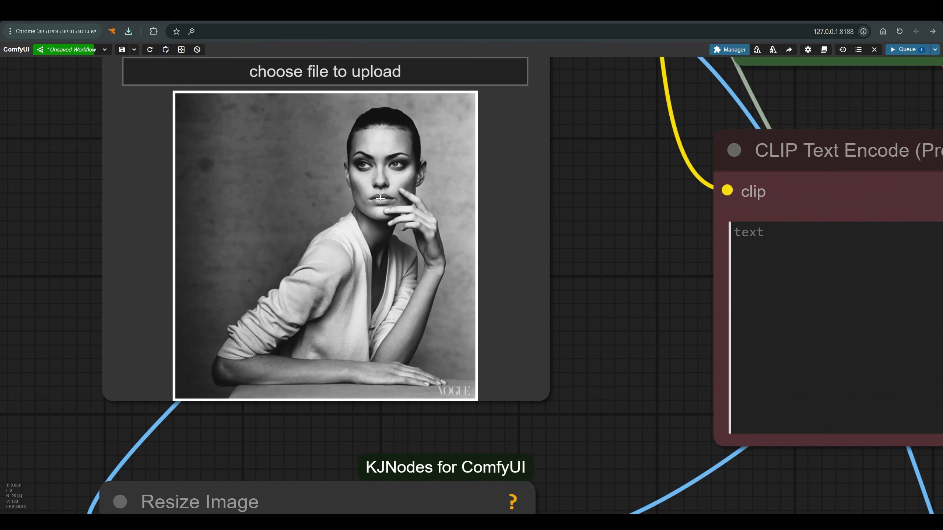
{"action": "scroll", "coordinate": [380, 198], "scroll_direction": "down", "scroll_amount": 3}
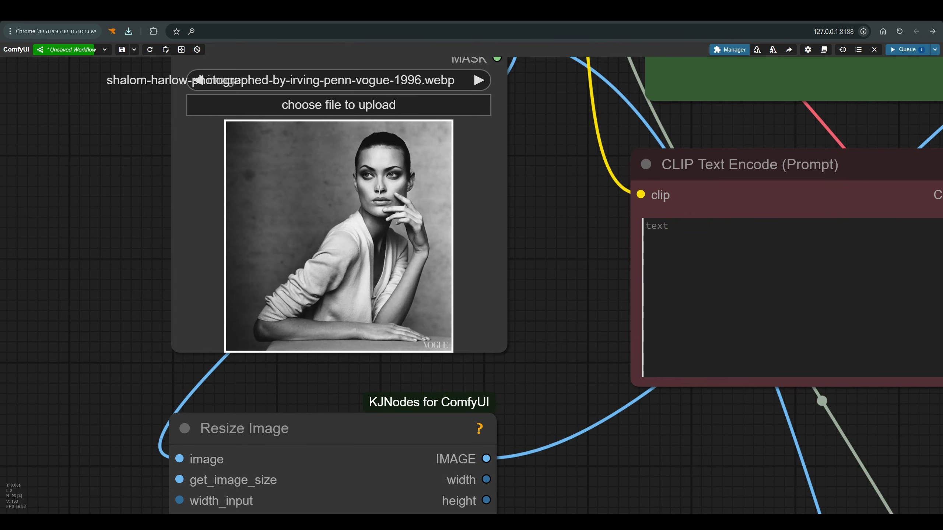
{"action": "scroll", "coordinate": [387, 187], "scroll_direction": "down", "scroll_amount": 3}
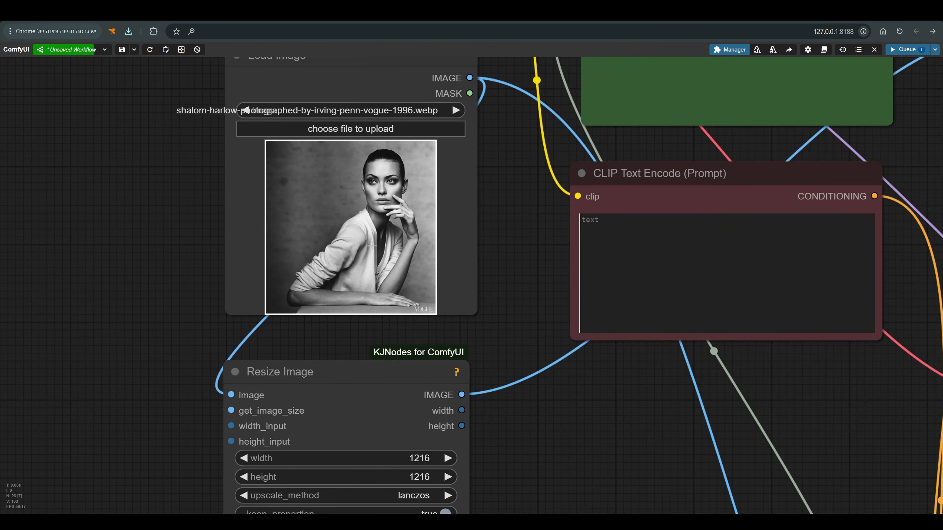
{"action": "scroll", "coordinate": [440, 319], "scroll_direction": "down", "scroll_amount": 3}
{"action": "scroll", "coordinate": [608, 392], "scroll_direction": "down", "scroll_amount": 2}
{"action": "left_click_drag", "start_coordinate": [607, 392], "coordinate": [562, 261]}
{"action": "left_click_drag", "start_coordinate": [654, 274], "coordinate": [601, 277]}
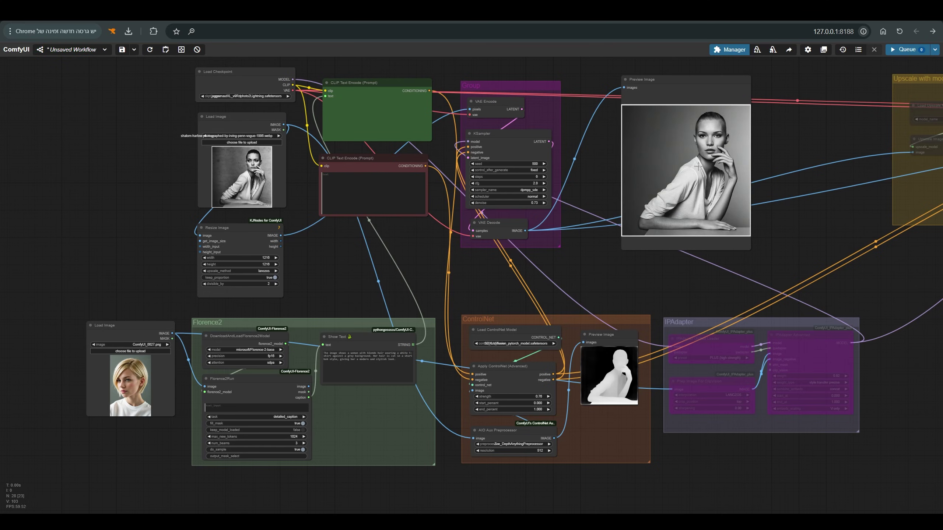
{"action": "scroll", "coordinate": [698, 179], "scroll_direction": "up", "scroll_amount": 9}
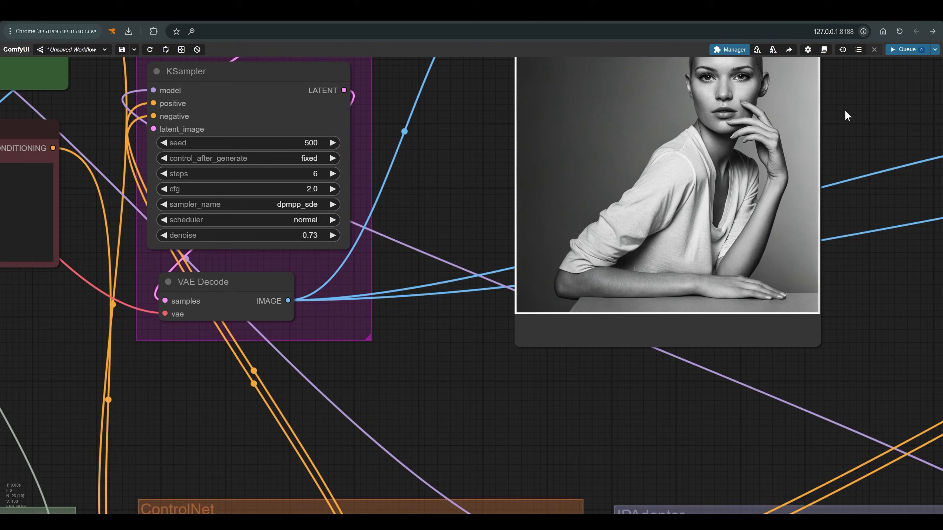
{"action": "left_click_drag", "start_coordinate": [846, 116], "coordinate": [842, 194]}
{"action": "scroll", "coordinate": [719, 145], "scroll_direction": "up", "scroll_amount": 4}
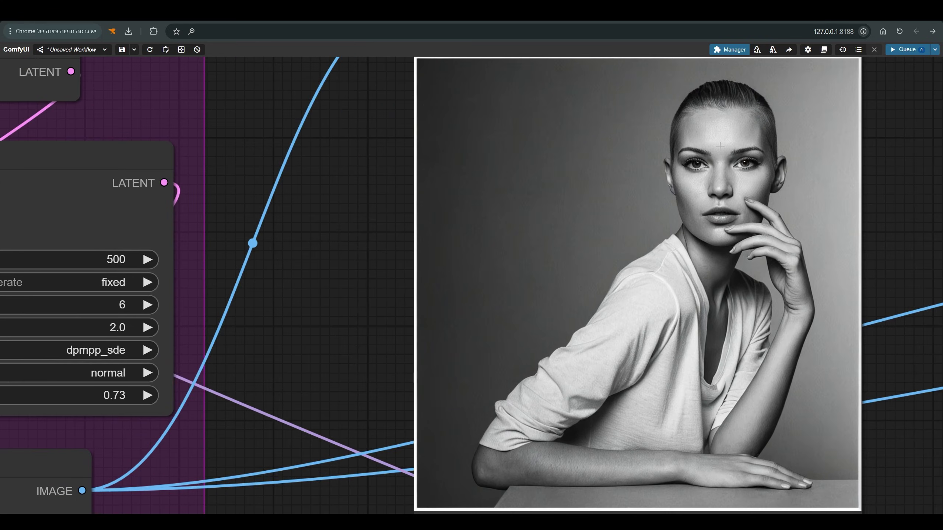
{"action": "scroll", "coordinate": [707, 165], "scroll_direction": "down", "scroll_amount": 2}
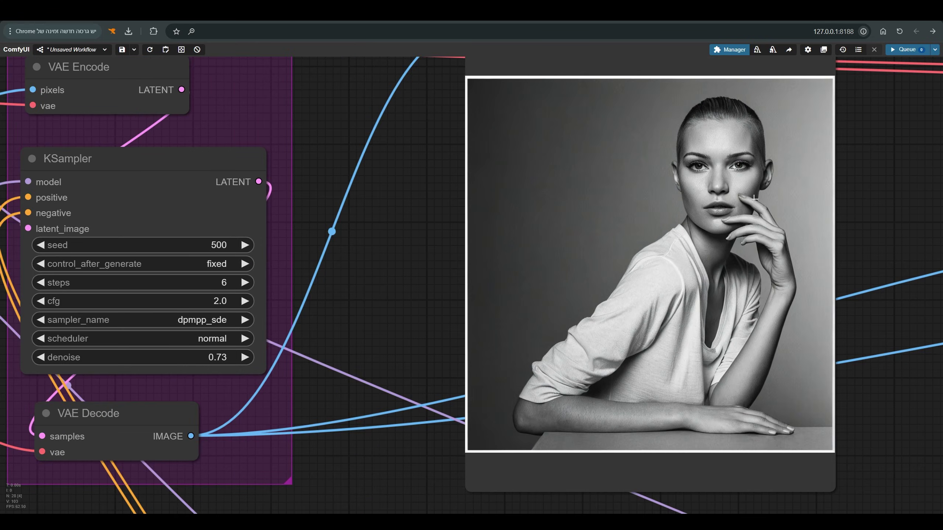
{"action": "scroll", "coordinate": [725, 187], "scroll_direction": "down", "scroll_amount": 10}
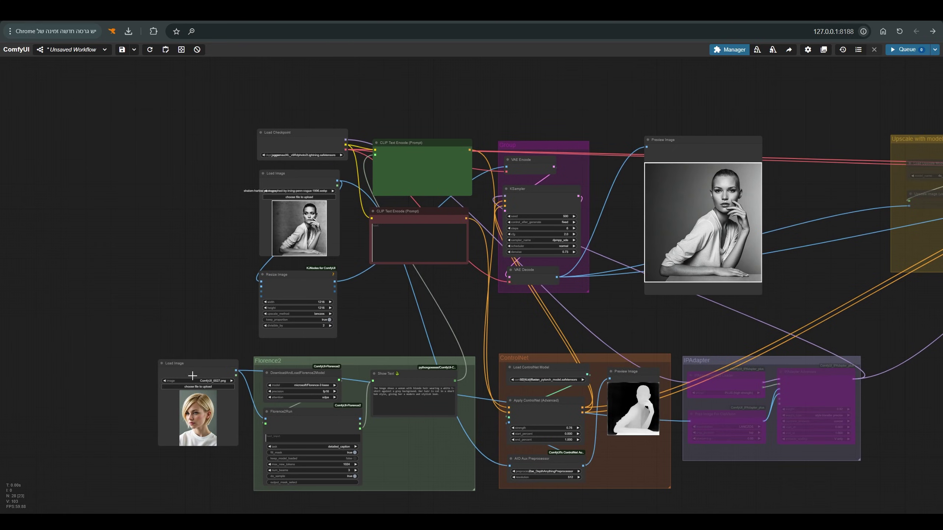
{"action": "scroll", "coordinate": [174, 434], "scroll_direction": "up", "scroll_amount": 10}
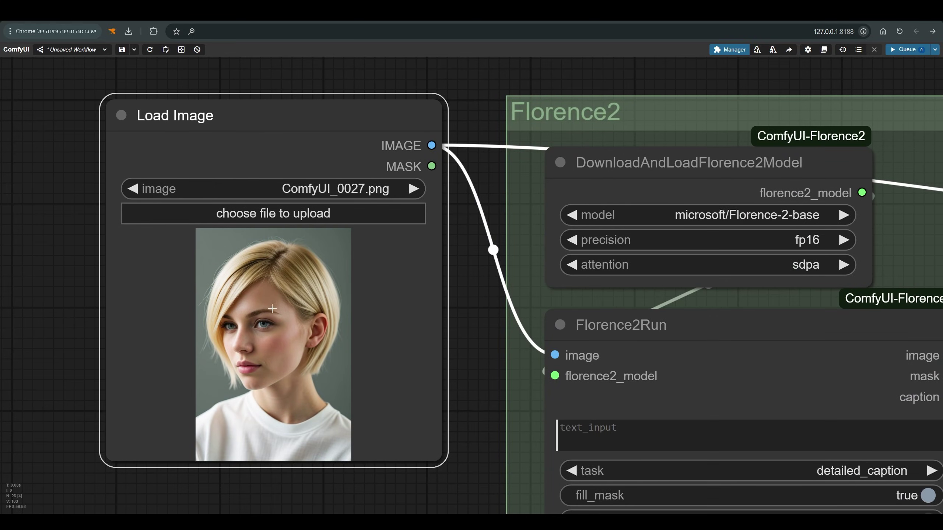
Set the IPAdapter group nodes to Always.
{"action": "scroll", "coordinate": [109, 308], "scroll_direction": "down", "scroll_amount": 10}
{"action": "right_click", "coordinate": [682, 265]}
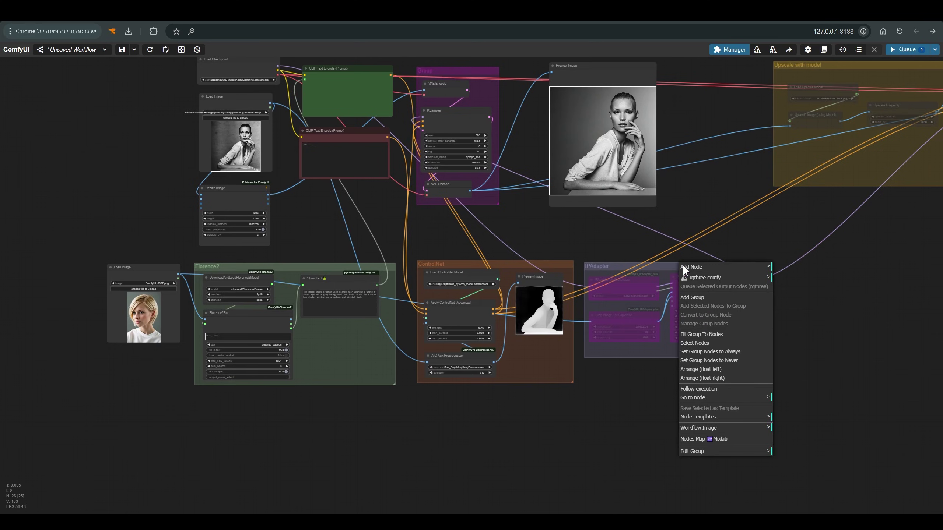
{"action": "left_click", "coordinate": [733, 352]}
{"action": "scroll", "coordinate": [668, 297], "scroll_direction": "up", "scroll_amount": 10}
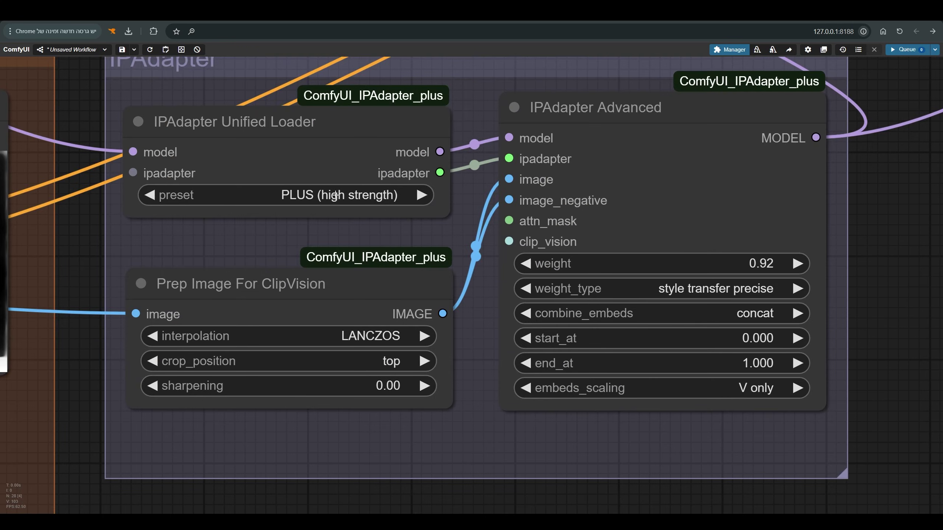
Set the IPAdapter preset to PLUS (high strength) and weight_type to style transfer precise.
{"action": "left_click", "coordinate": [334, 195]}
{"action": "left_click", "coordinate": [309, 234]}
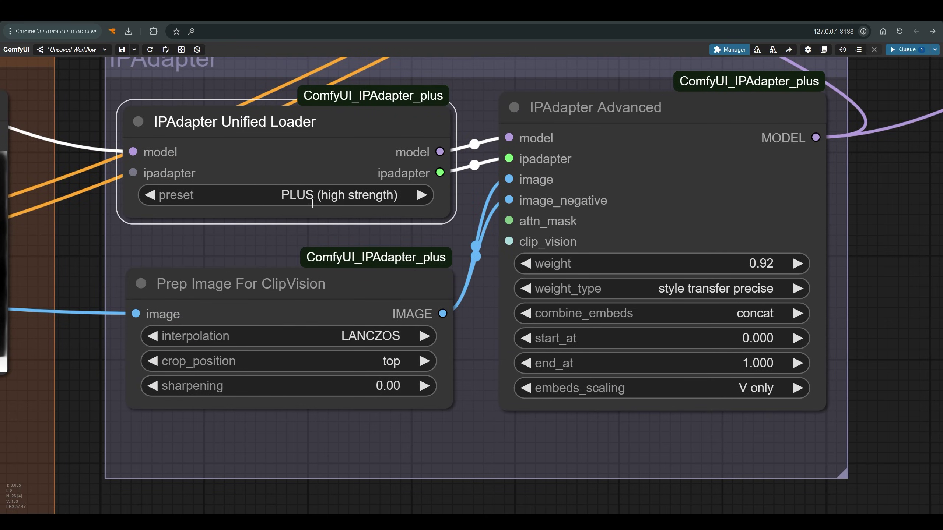
{"action": "left_click", "coordinate": [254, 303]}
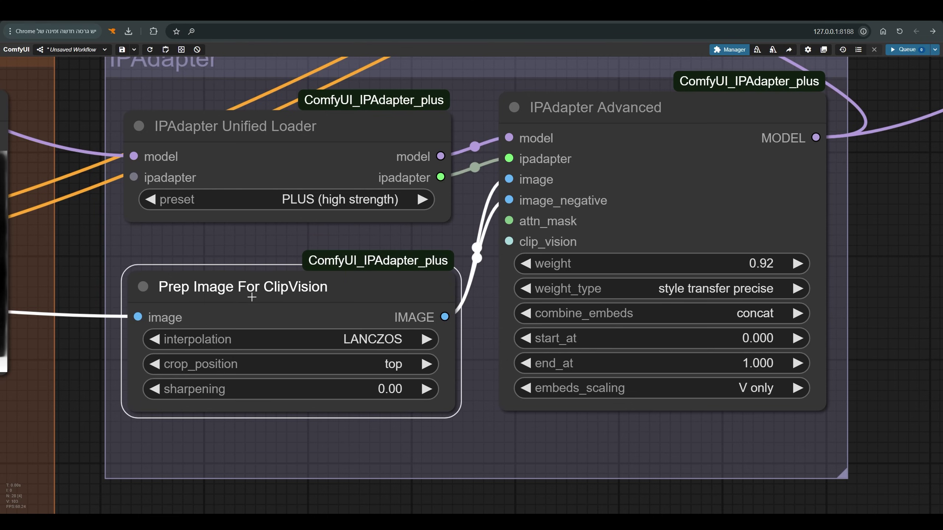
{"action": "left_click", "coordinate": [703, 289]}
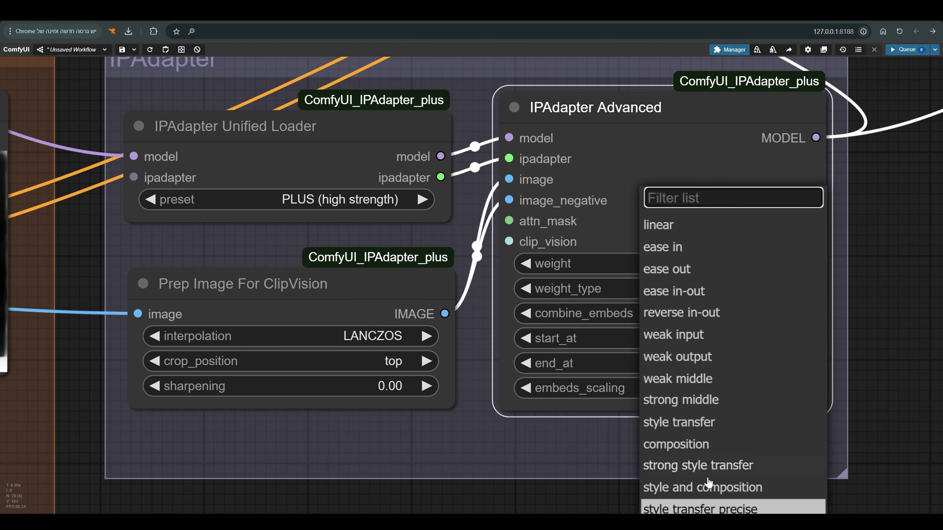
{"action": "left_click", "coordinate": [702, 509]}
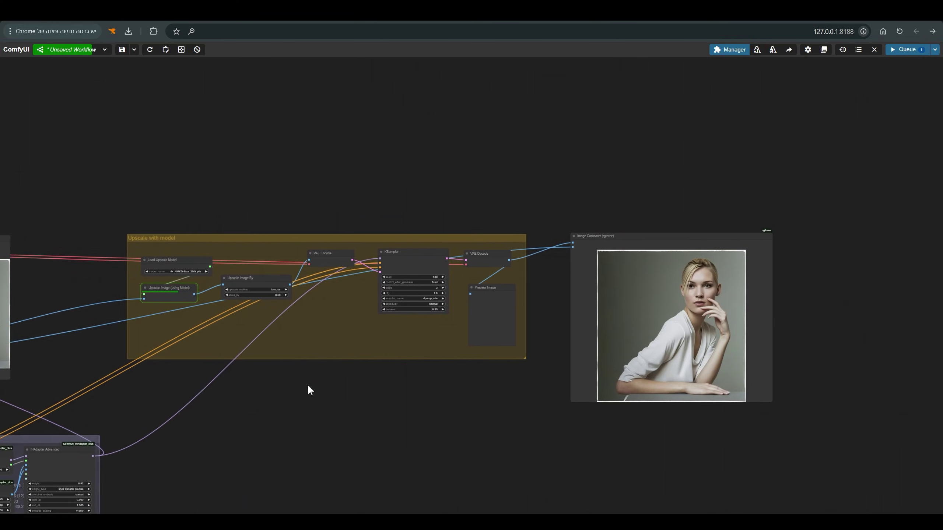
Check the upscale pass VAE Encode node, then view the refined colour portrait in the Image Comparer.
{"action": "scroll", "coordinate": [363, 232], "scroll_direction": "up", "scroll_amount": 8}
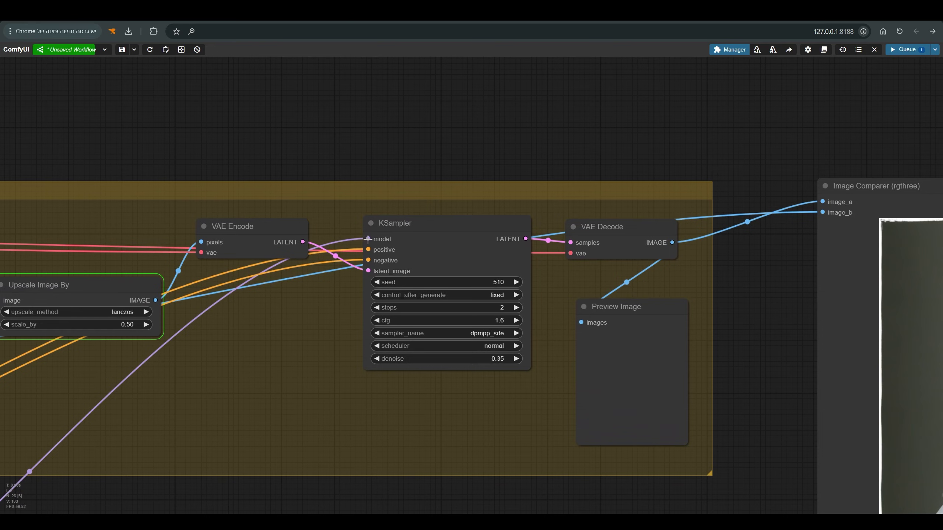
{"action": "left_click", "coordinate": [232, 226]}
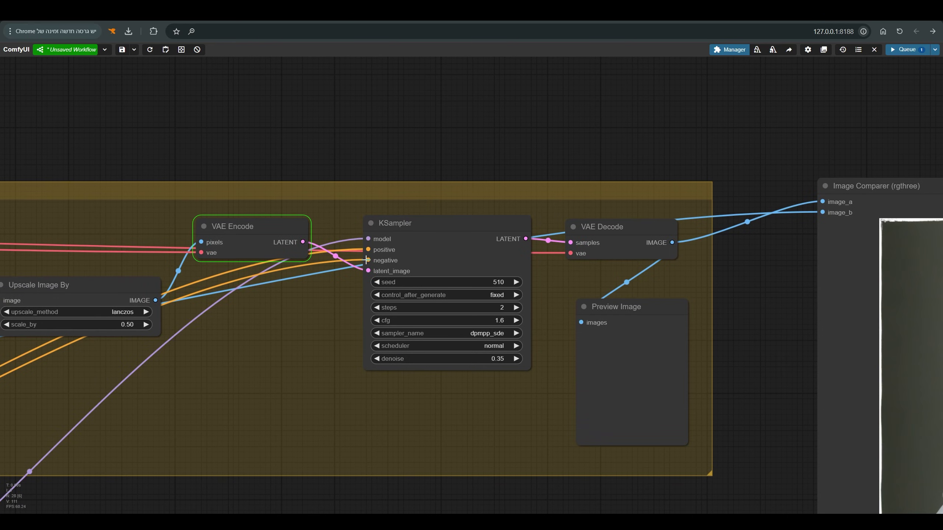
{"action": "scroll", "coordinate": [365, 260], "scroll_direction": "down", "scroll_amount": 10}
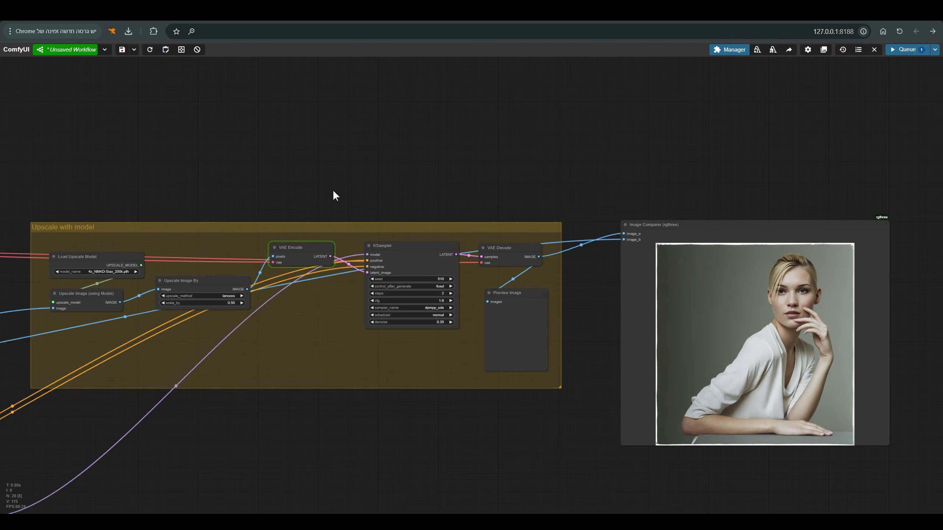
{"action": "scroll", "coordinate": [508, 162], "scroll_direction": "left", "scroll_amount": 10}
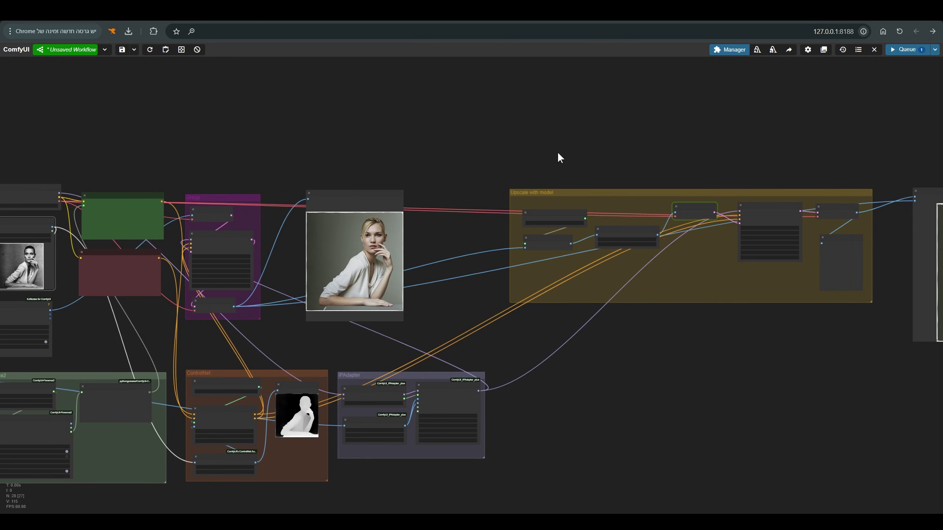
{"action": "scroll", "coordinate": [557, 156], "scroll_direction": "left", "scroll_amount": 2}
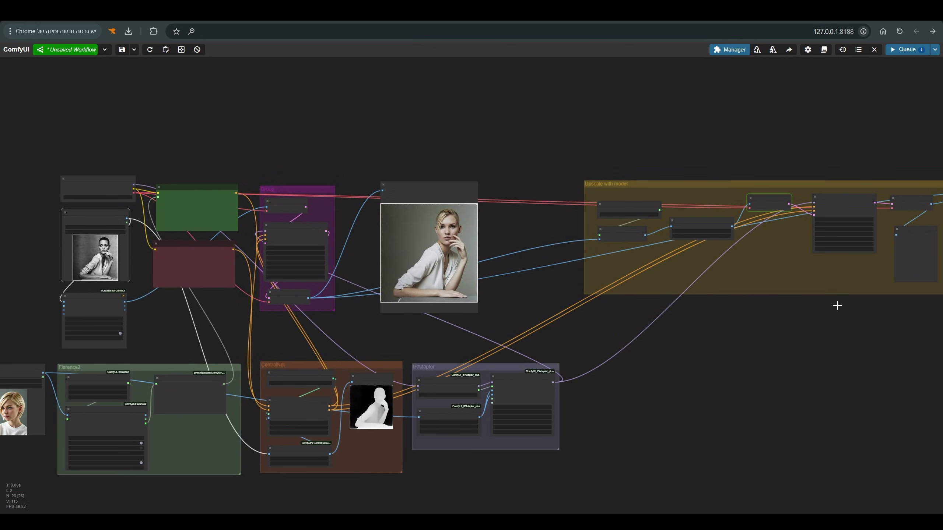
{"action": "scroll", "coordinate": [672, 337], "scroll_direction": "right", "scroll_amount": 2}
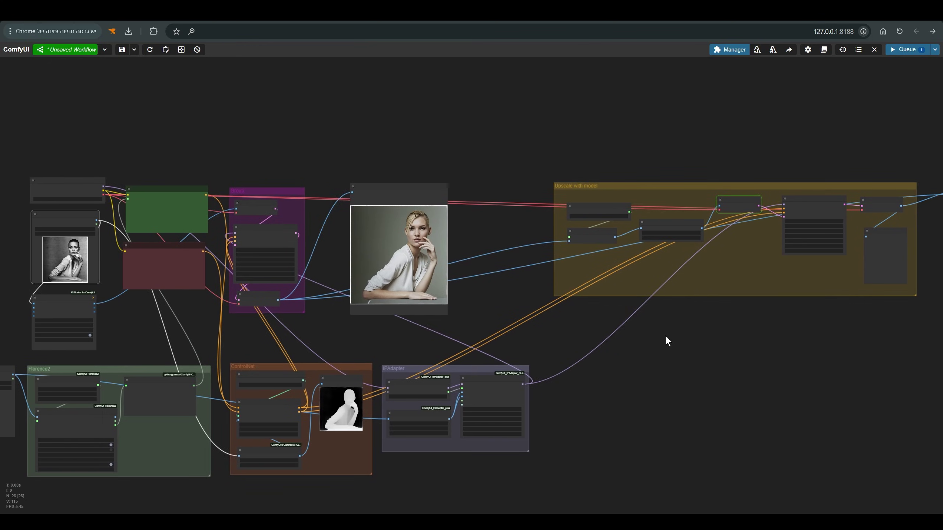
{"action": "scroll", "coordinate": [657, 333], "scroll_direction": "right", "scroll_amount": 1}
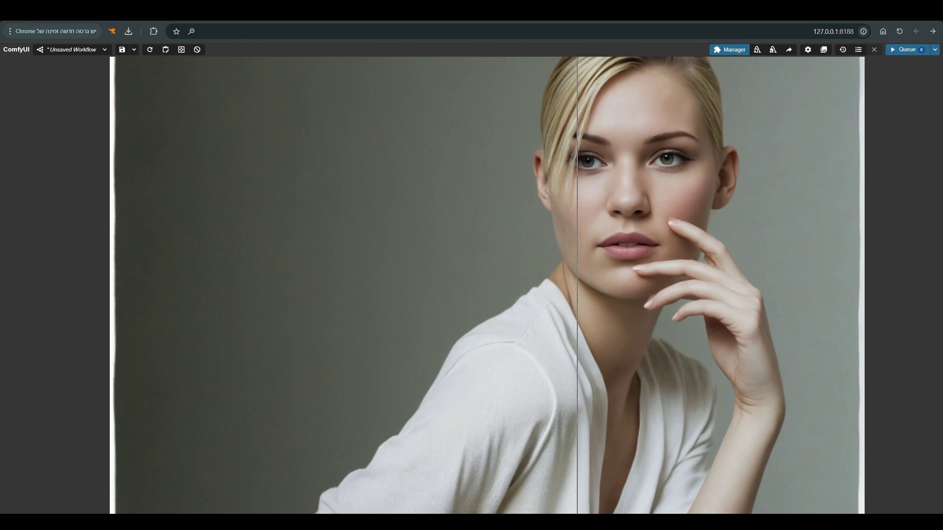